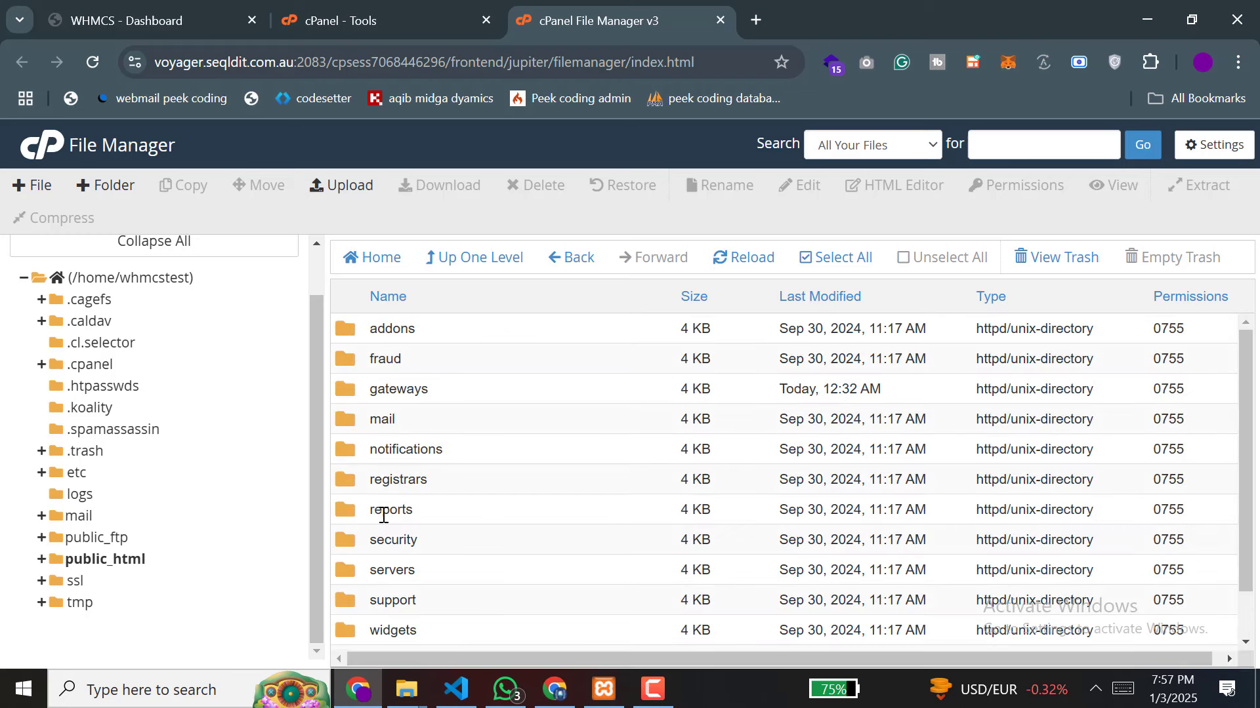
# Step: Open the gateways folder inside public_html/modules in cPanel File Manager
pyautogui.doubleClick(344, 397)
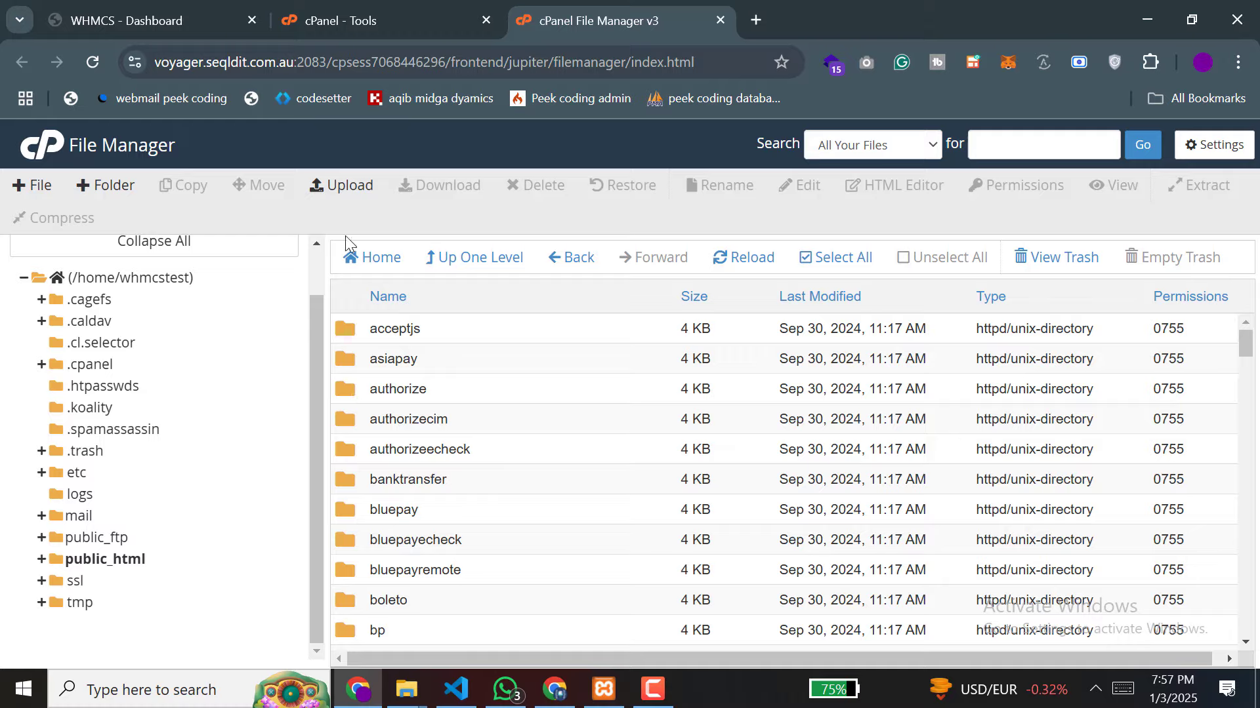
# Step: Upload stripe_becs.zip (3.62 MB) from Explorer into the gateways folder
pyautogui.click(340, 192)
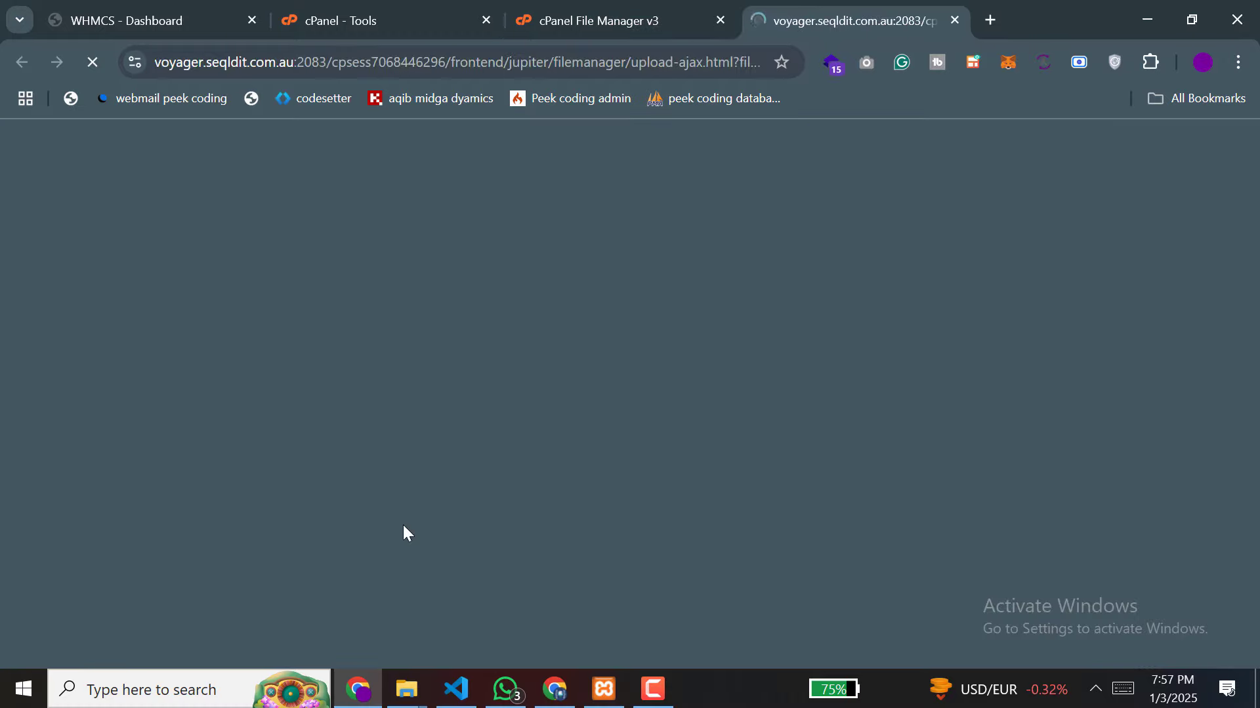
pyautogui.moveTo(406, 689)
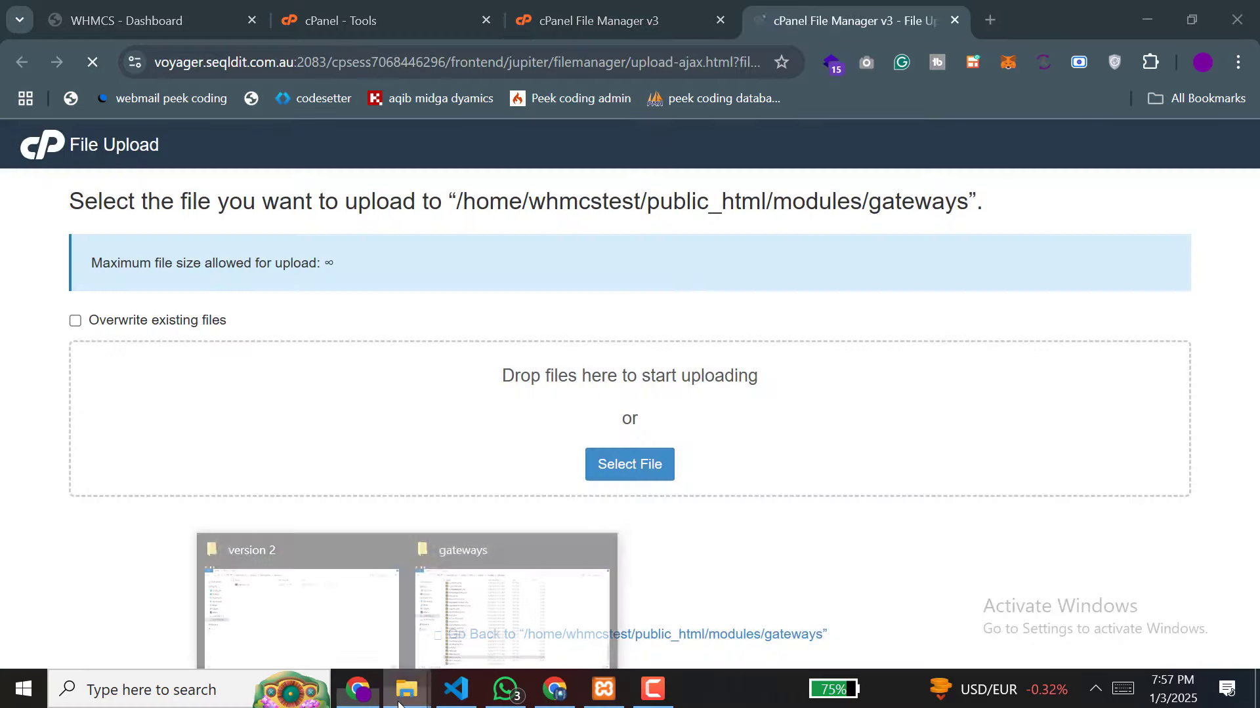
pyautogui.click(293, 615)
pyautogui.click(255, 126)
pyautogui.moveTo(255, 126); pyautogui.dragTo(428, 396)
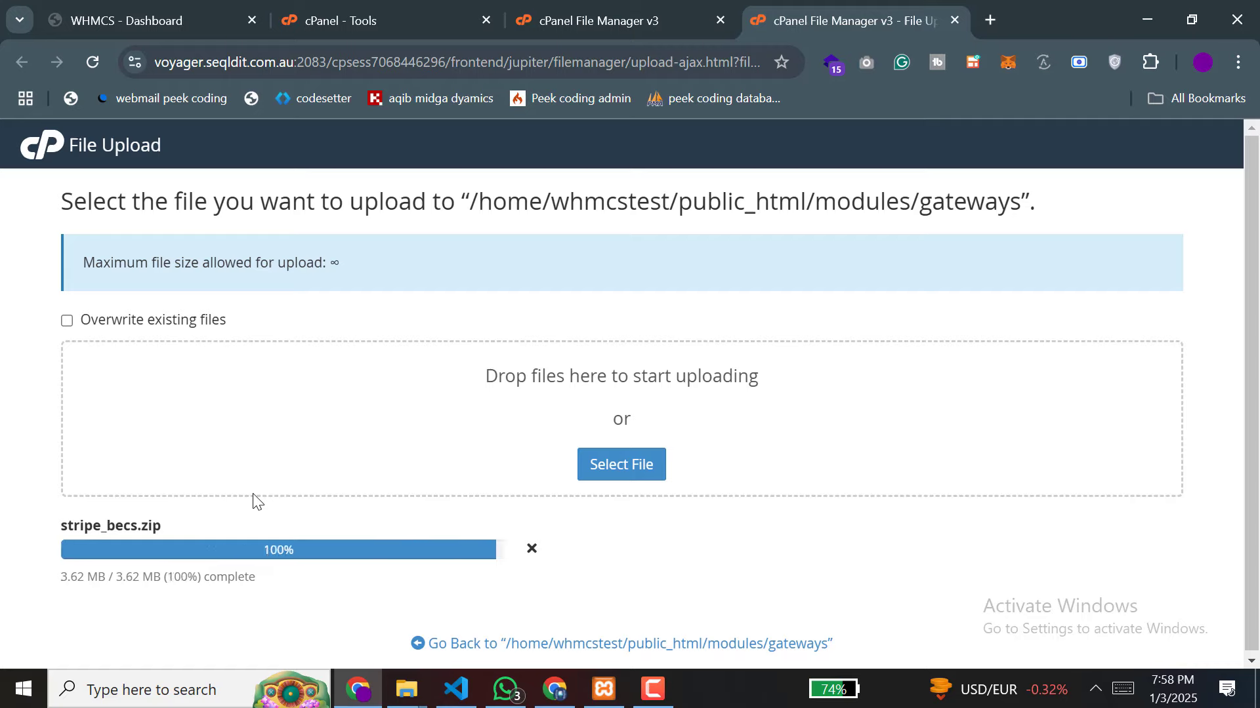
pyautogui.click(576, 9)
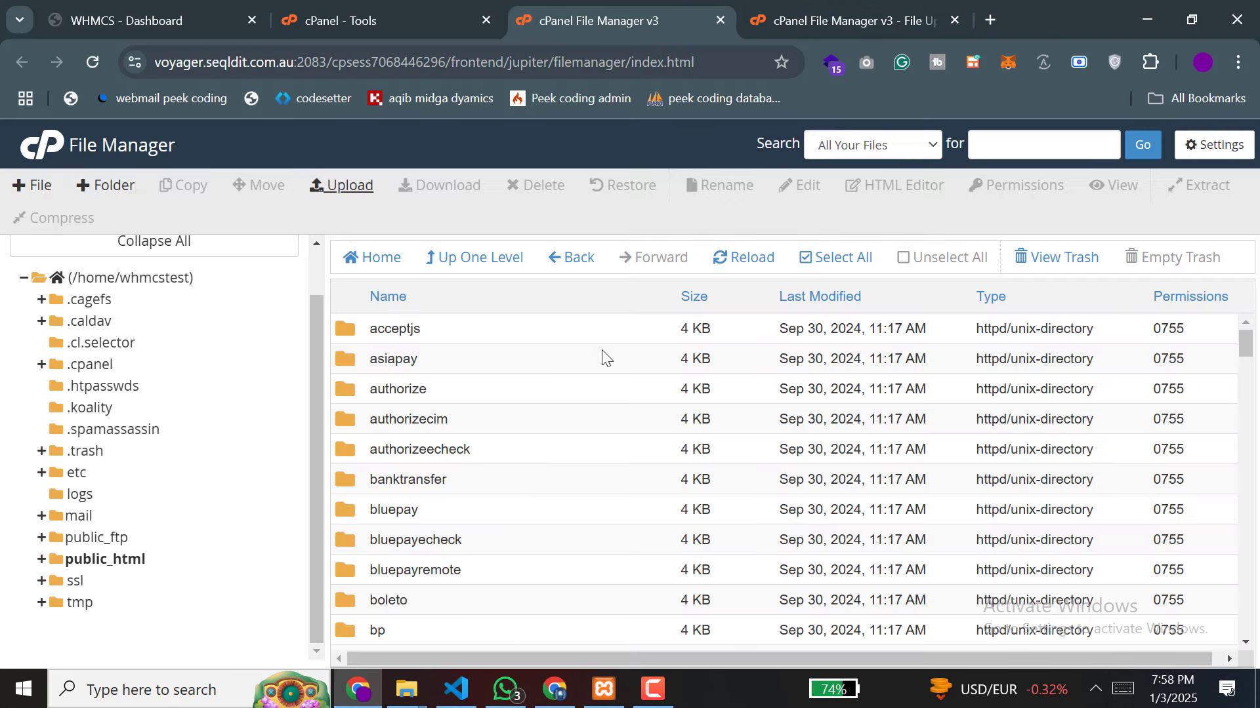
# Step: Extract stripe_becs.zip into /public_html/modules/gateways
pyautogui.click(743, 258)
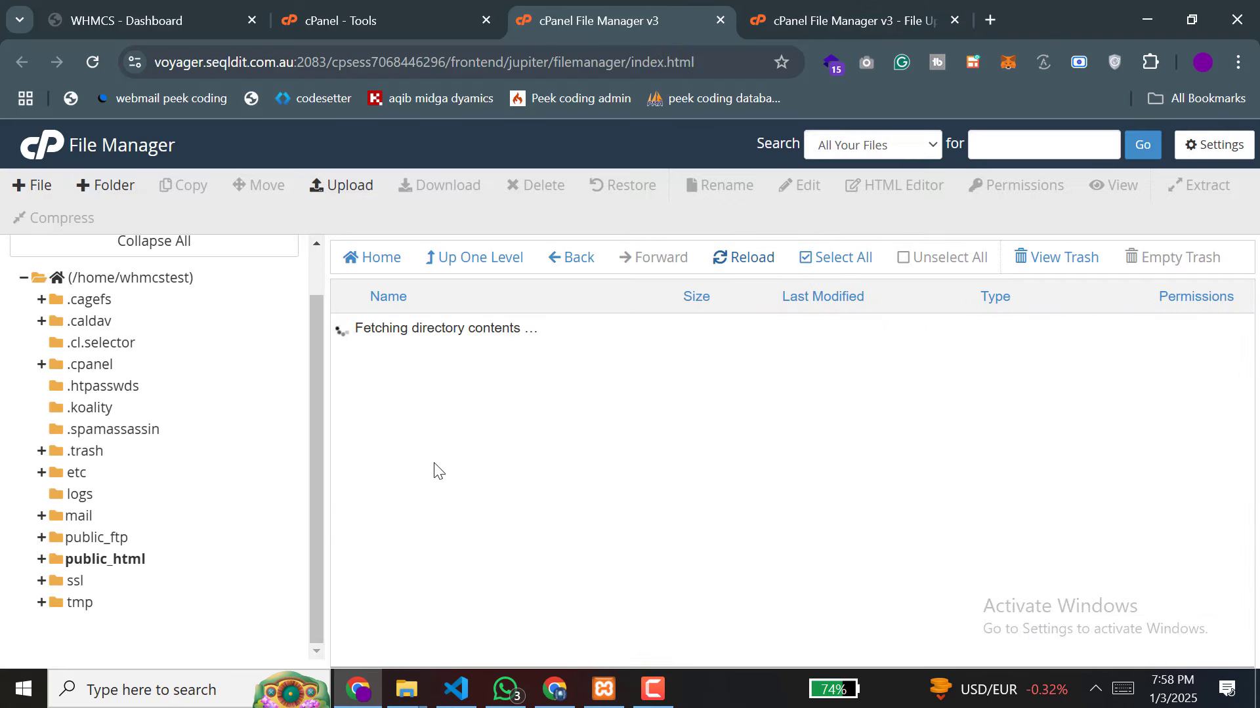
pyautogui.scroll(-15, 435, 465)
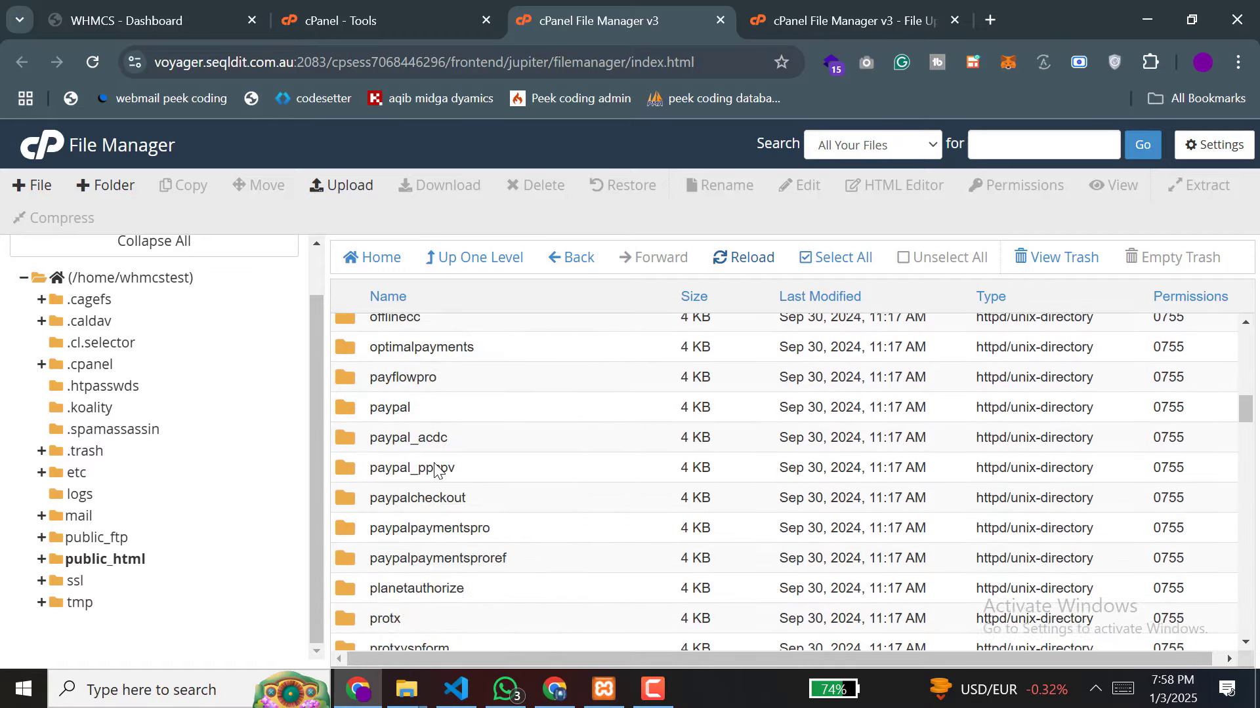
pyautogui.scroll(-6, 434, 471)
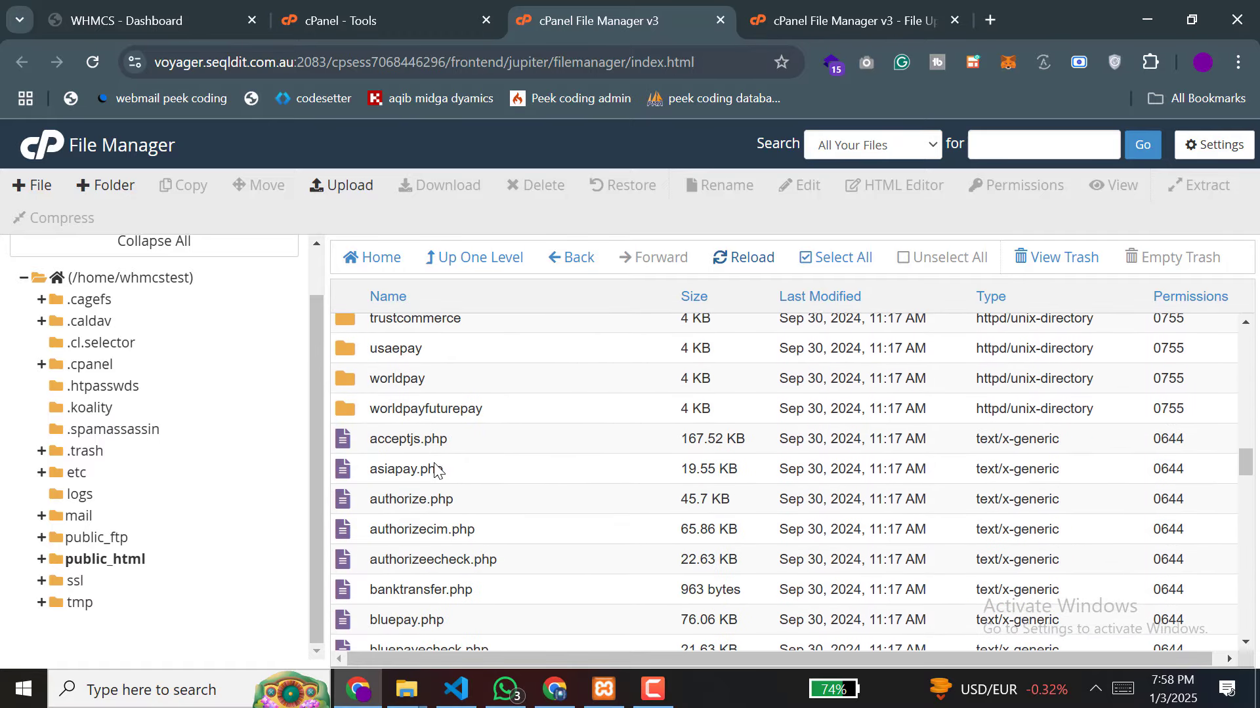
pyautogui.scroll(-12, 435, 465)
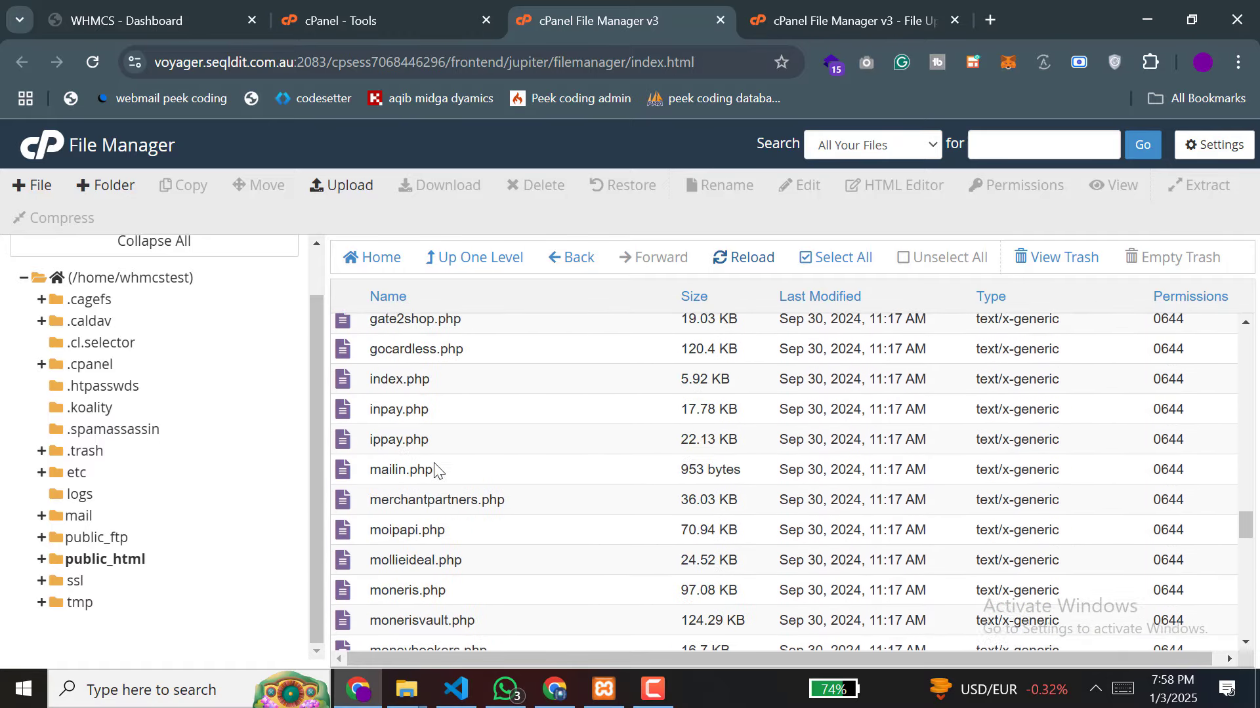
pyautogui.scroll(-12, 435, 466)
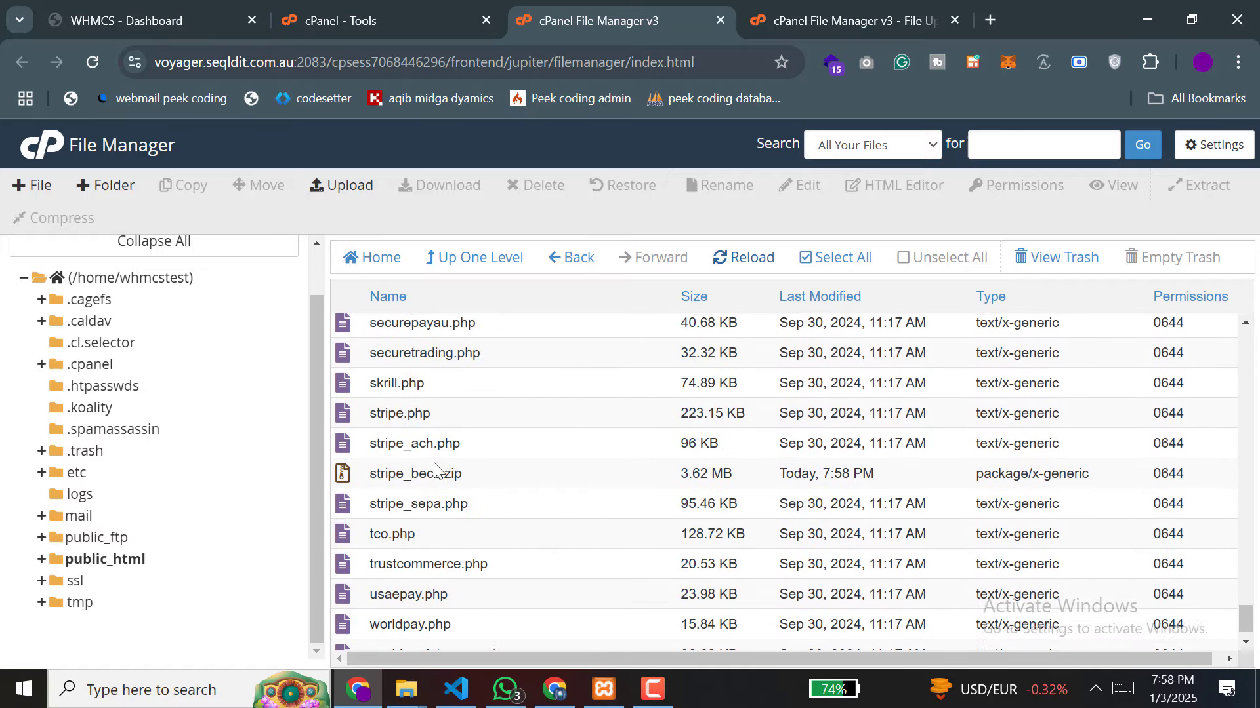
pyautogui.click(356, 453)
pyautogui.rightClick(356, 453)
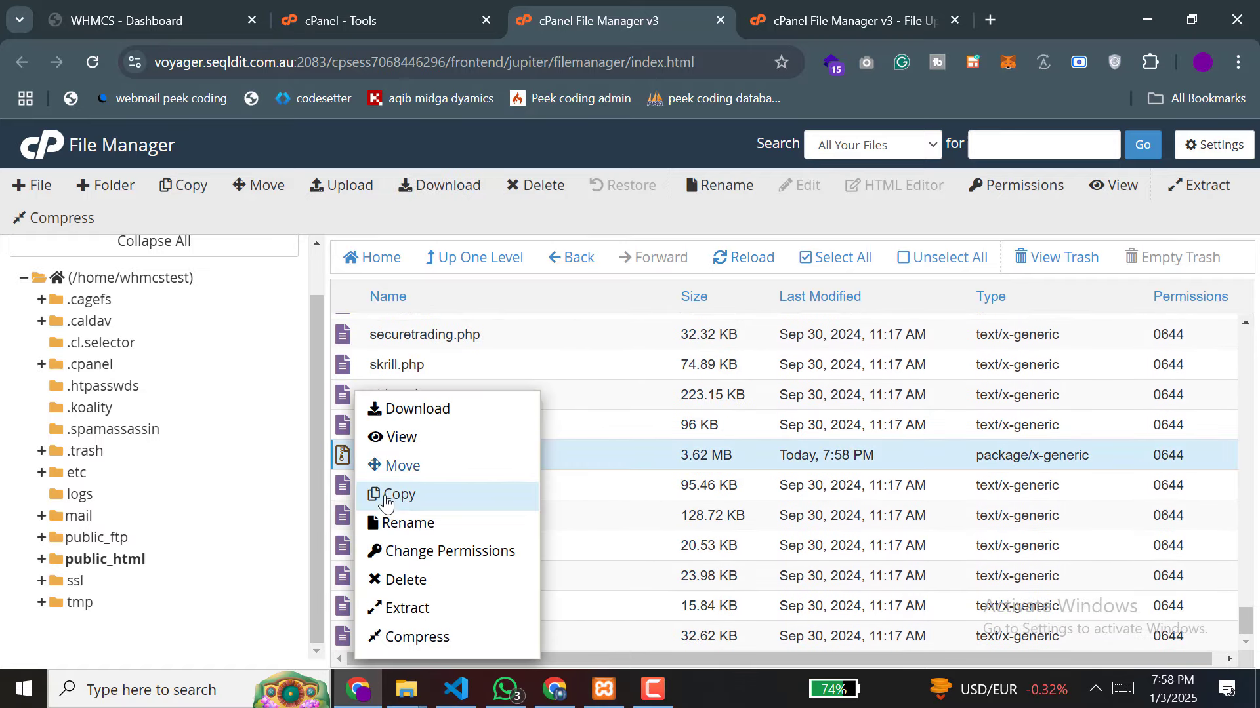
pyautogui.click(402, 608)
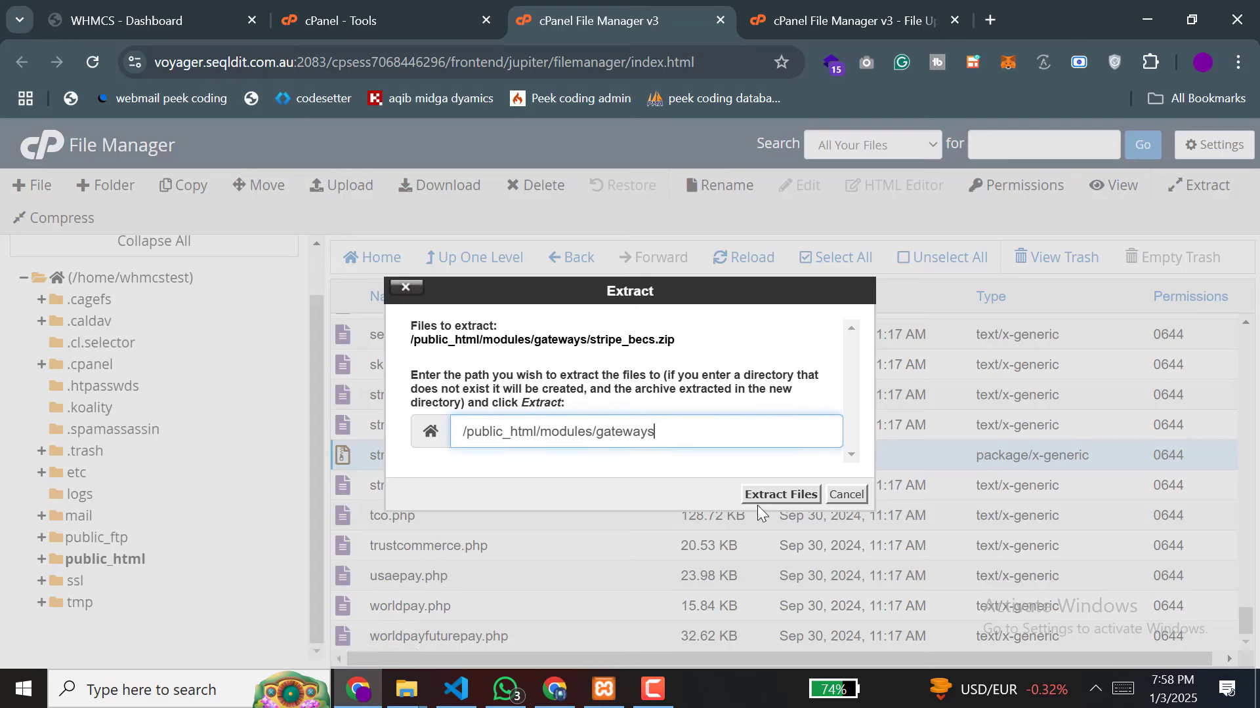
pyautogui.click(775, 496)
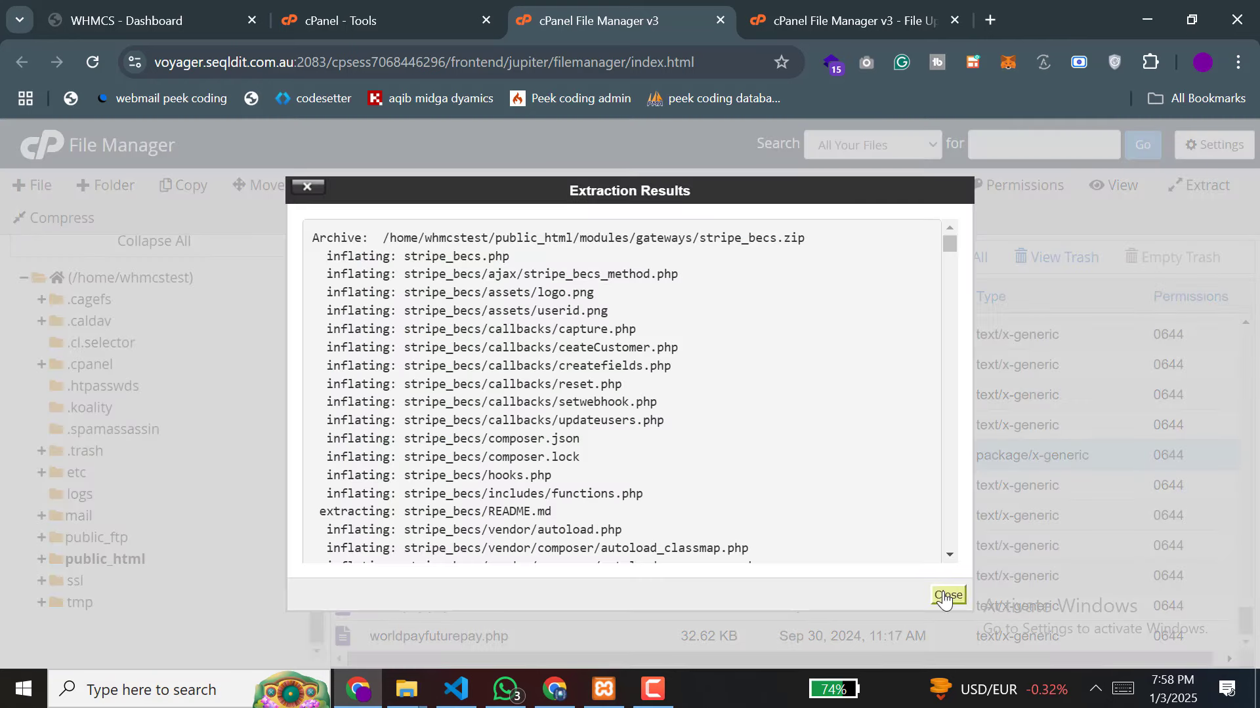
pyautogui.click(944, 597)
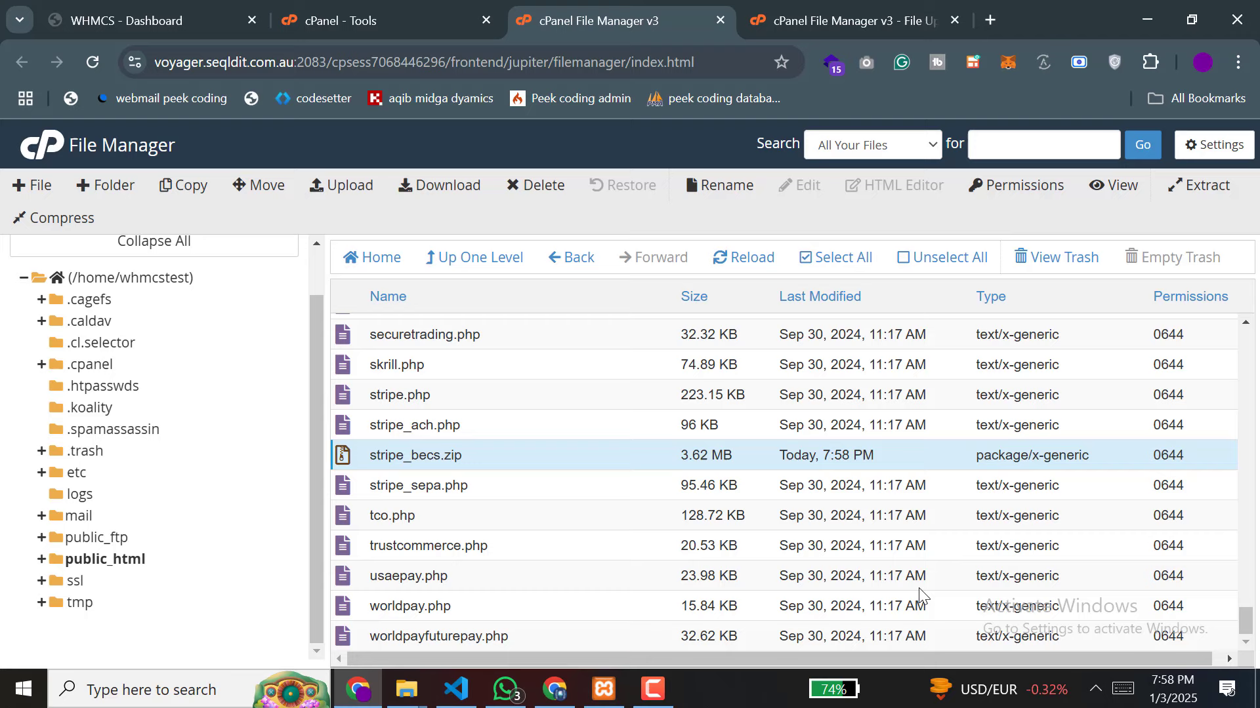
# Step: Permanently delete stripe_becs.zip, skipping the trash
pyautogui.rightClick(352, 456)
pyautogui.click(419, 581)
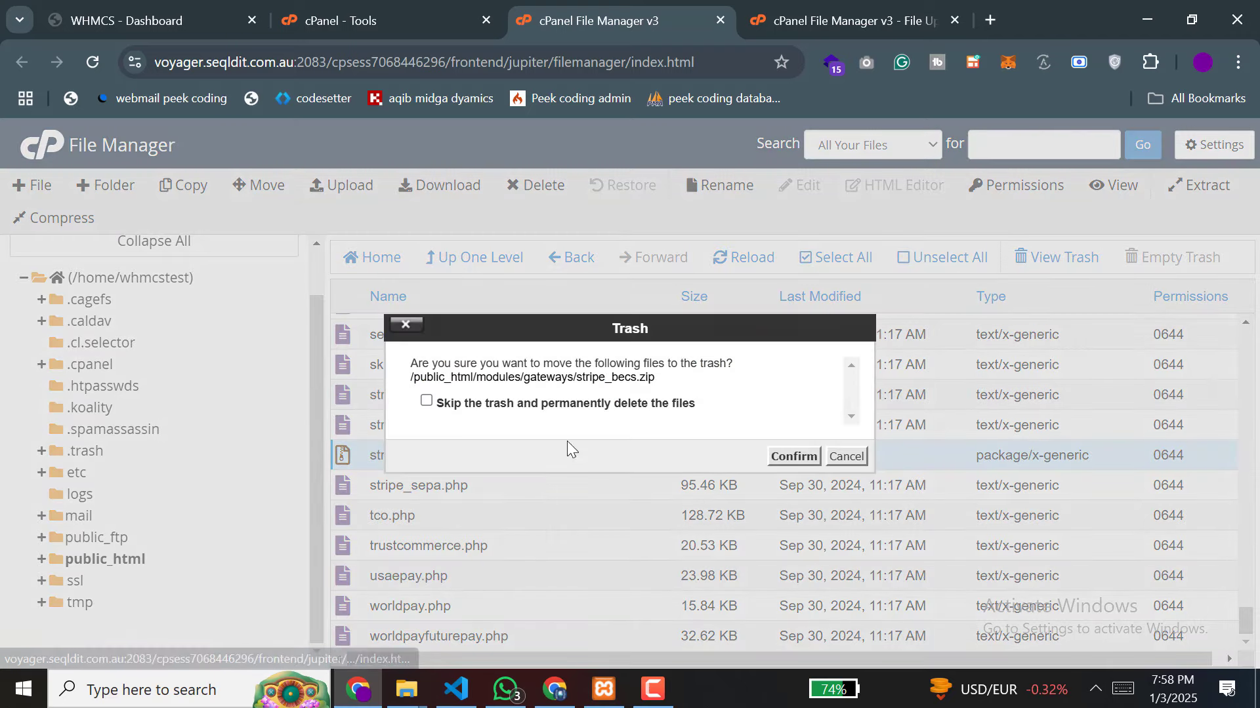
pyautogui.click(620, 407)
pyautogui.click(781, 456)
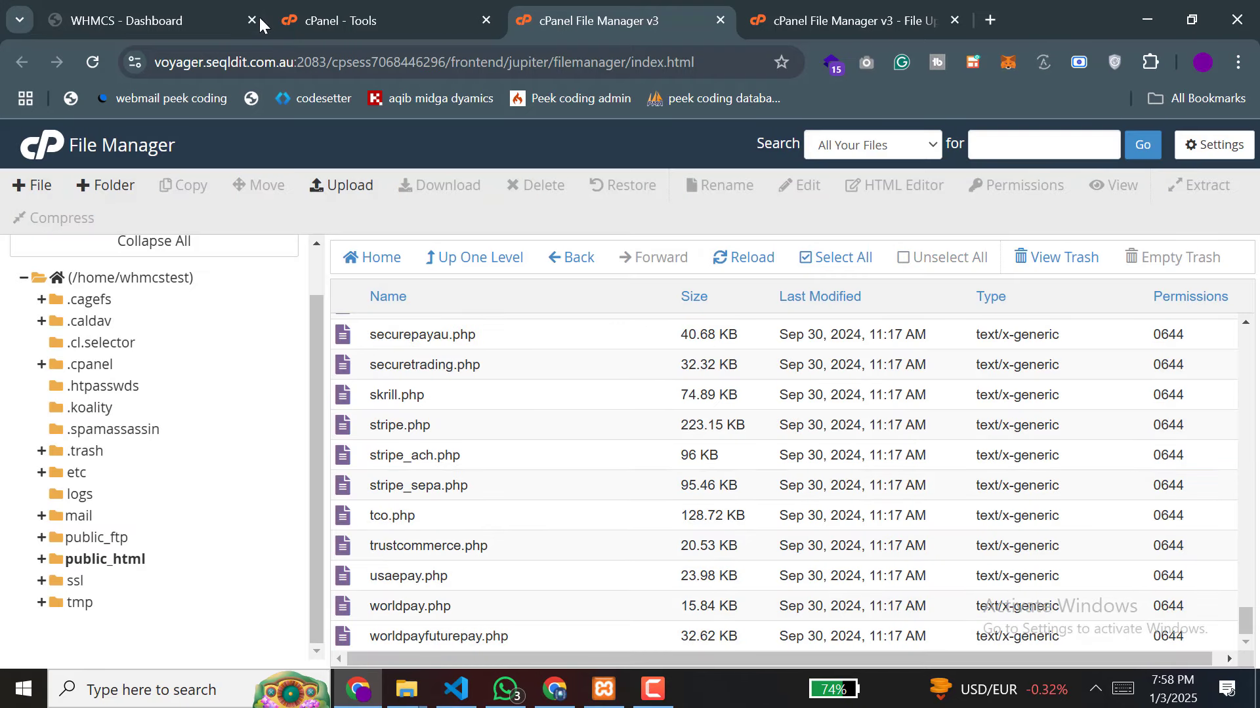
# Step: Open WHMCS Apps & Integrations in a new tab from the dashboard's configuration menu
pyautogui.click(152, 14)
pyautogui.scroll(3, 537, 355)
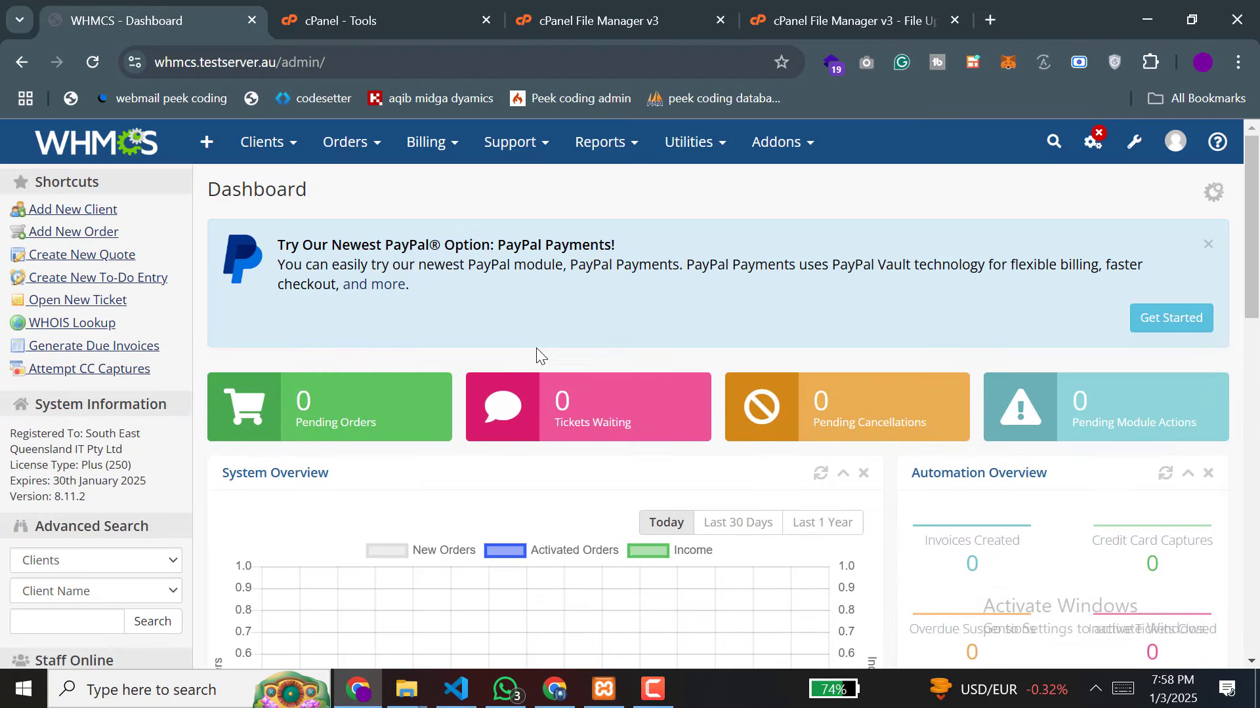
pyautogui.scroll(-5, 537, 347)
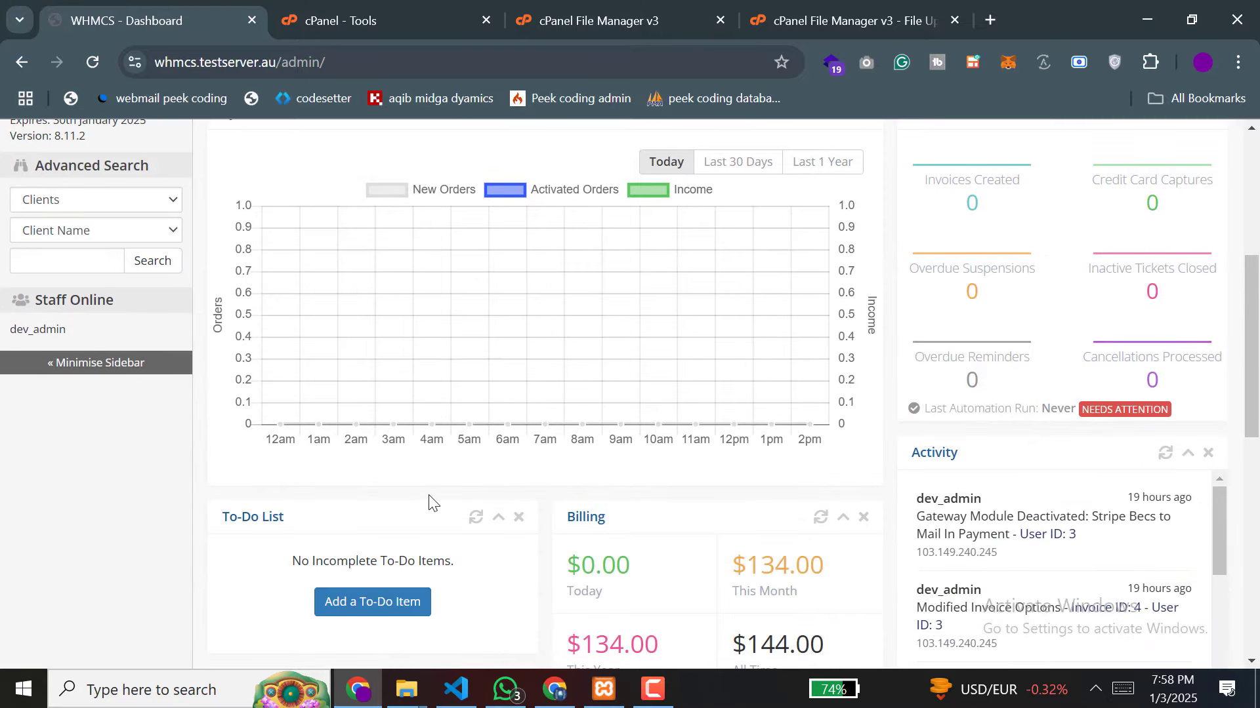
pyautogui.scroll(5, 430, 504)
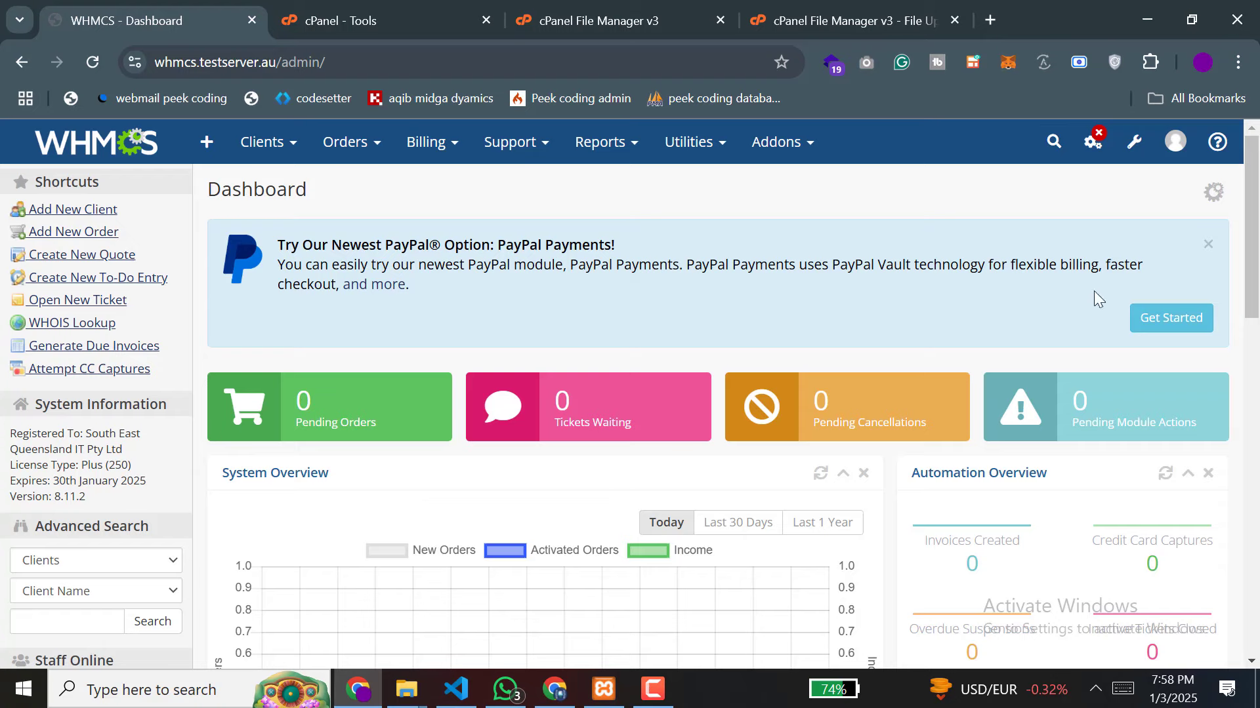
pyautogui.click(1092, 142)
pyautogui.rightClick(1113, 210)
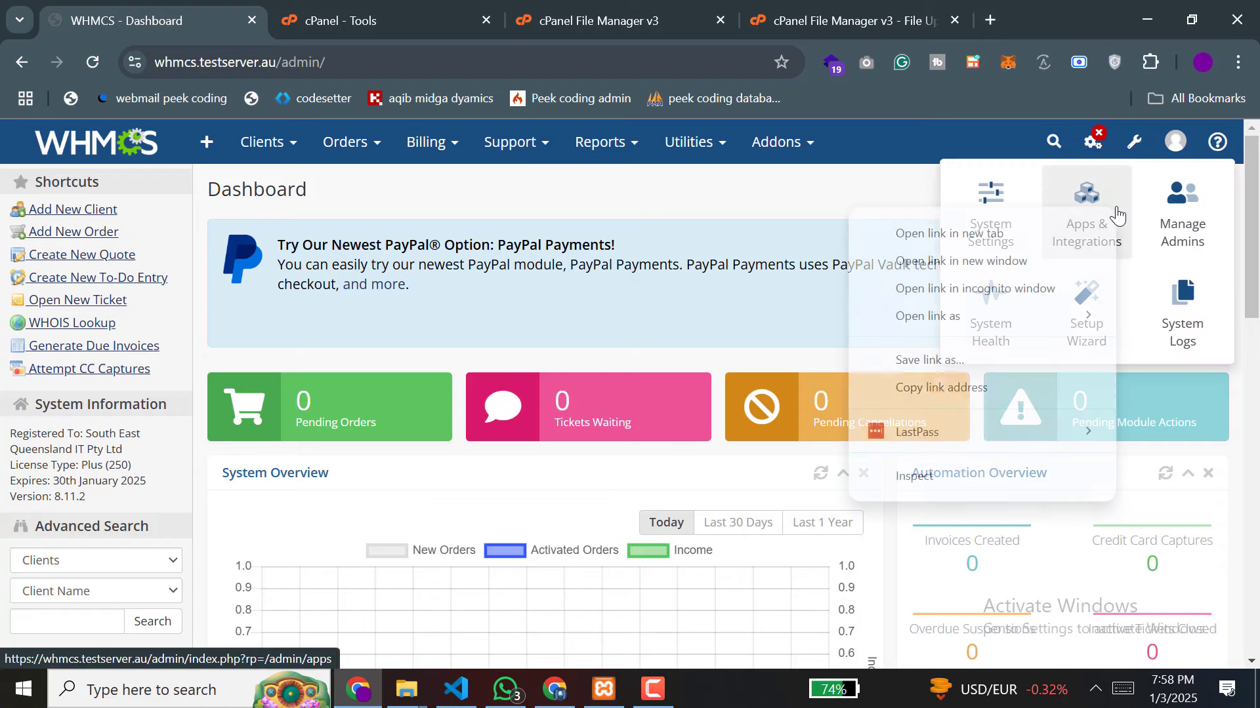
pyautogui.click(987, 238)
pyautogui.click(278, 8)
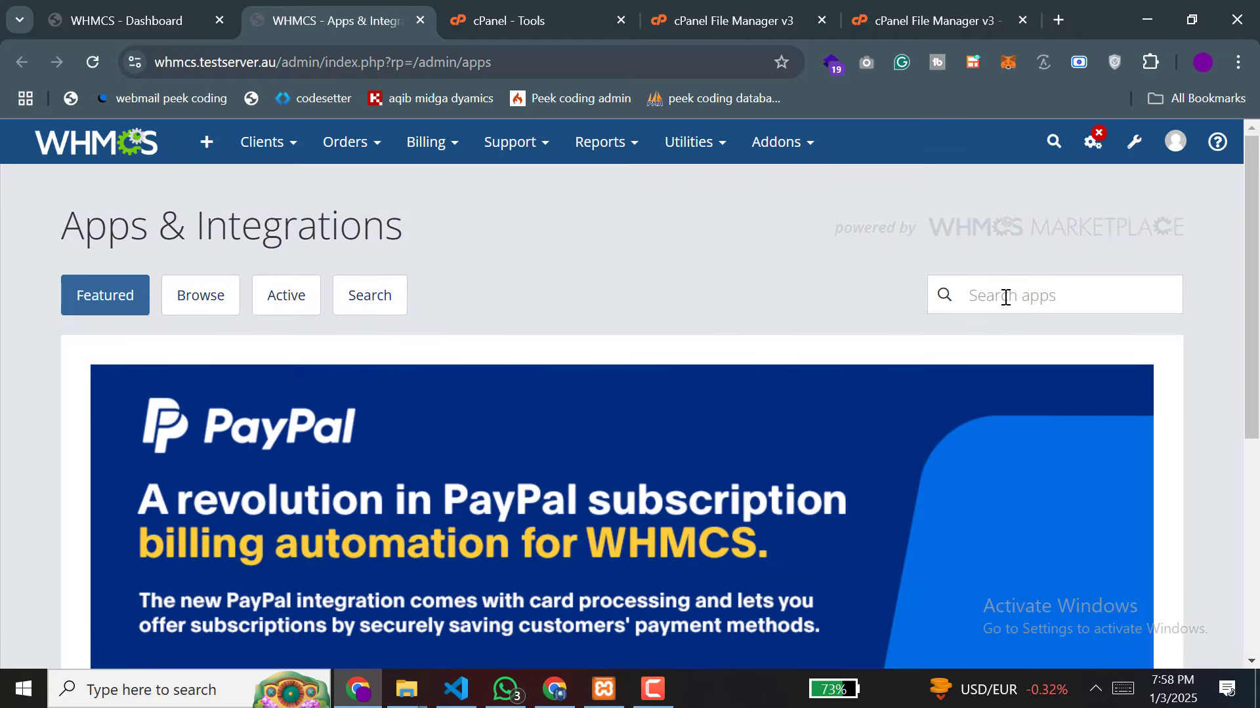
# Step: Search the apps for 'stripe becs' and activate the Stripe BECS gateway
pyautogui.click(1005, 297)
pyautogui.click(1100, 380)
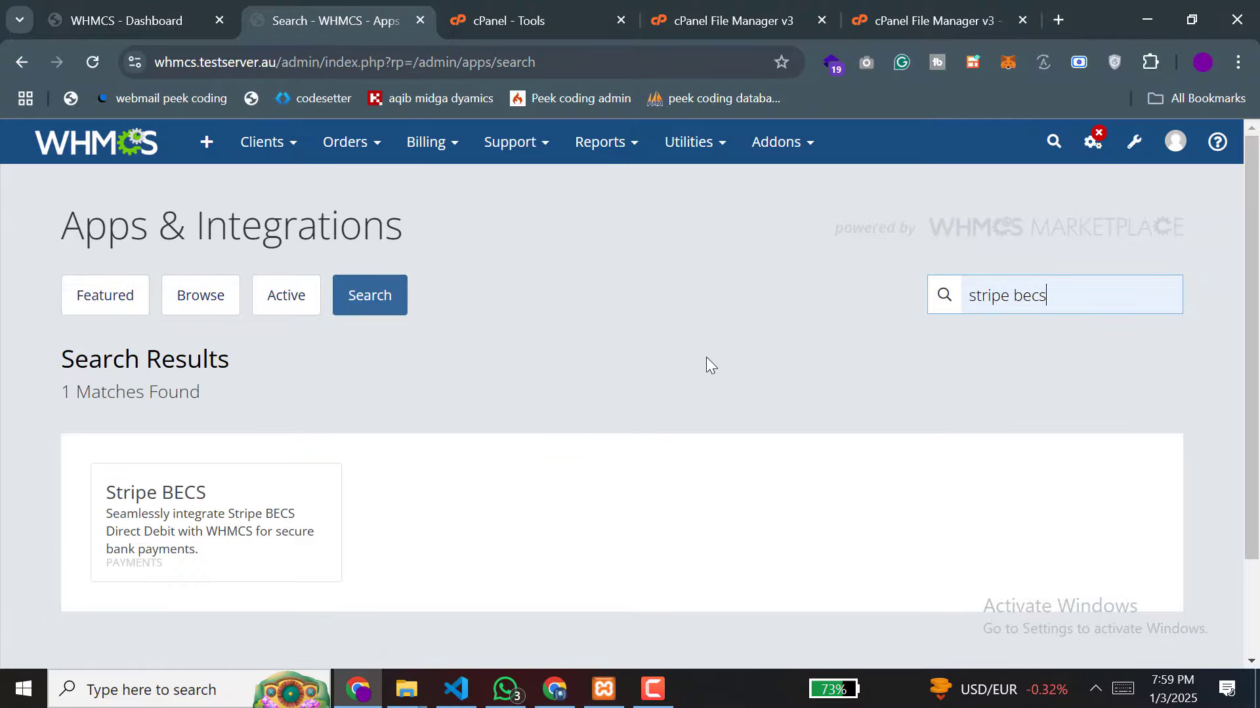
pyautogui.click(211, 522)
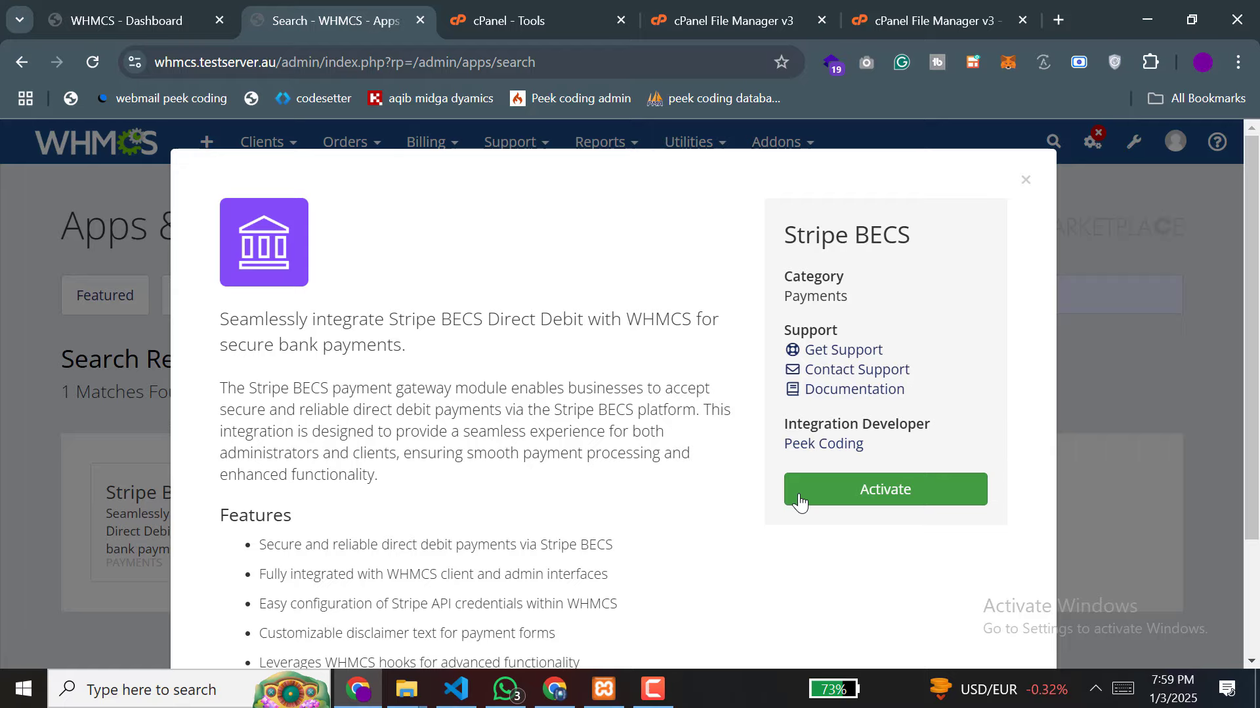
pyautogui.click(865, 489)
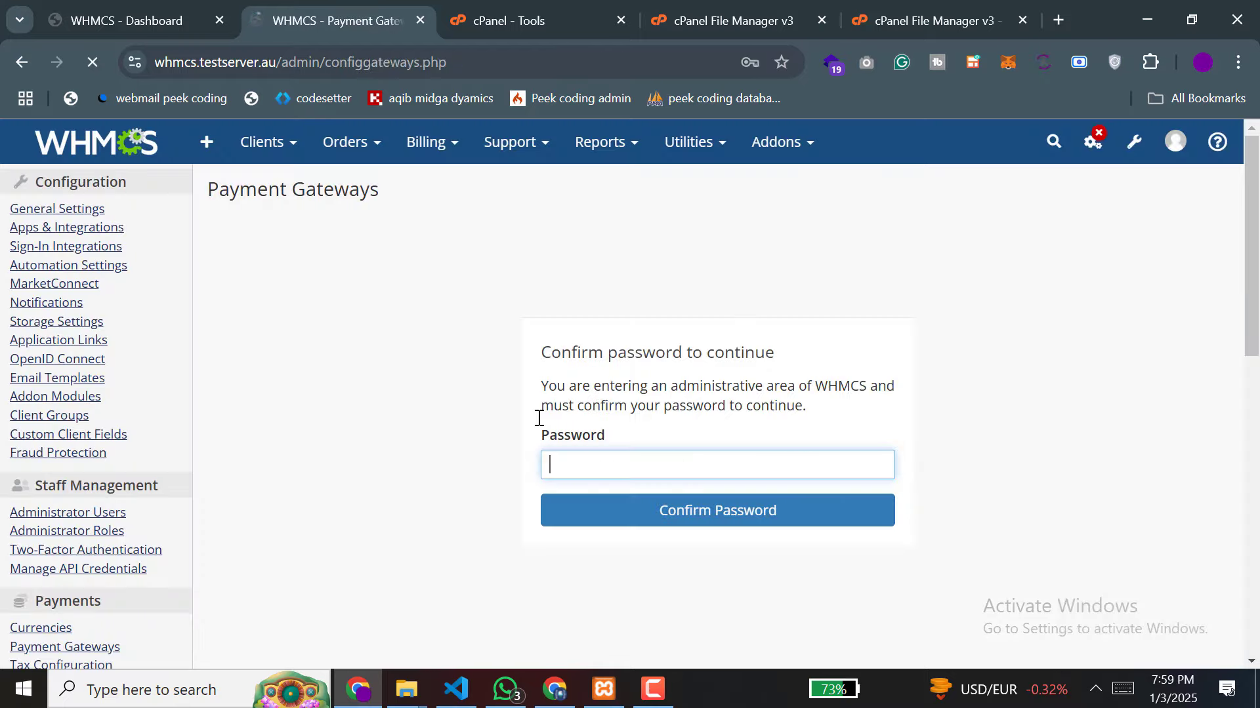
# Step: Confirm the admin password, then select the empty Your API Key field in Stripe Becs settings
pyautogui.click(565, 464)
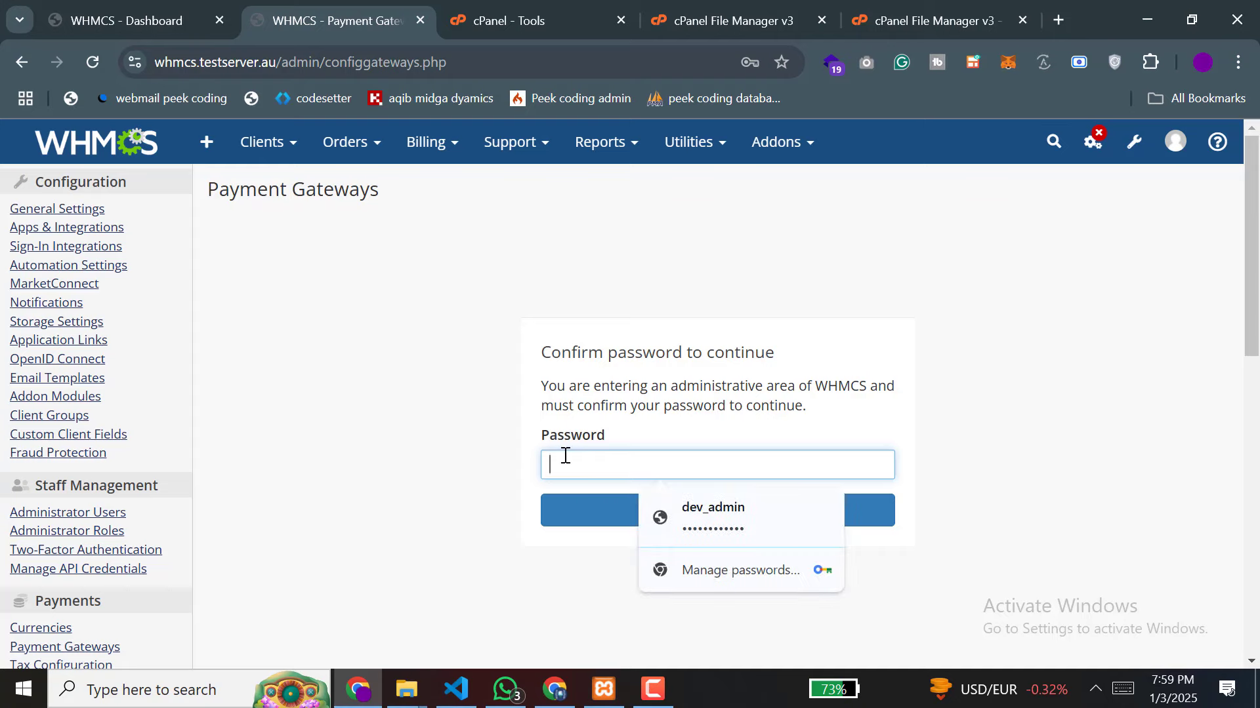
pyautogui.click(689, 509)
pyautogui.write('1')
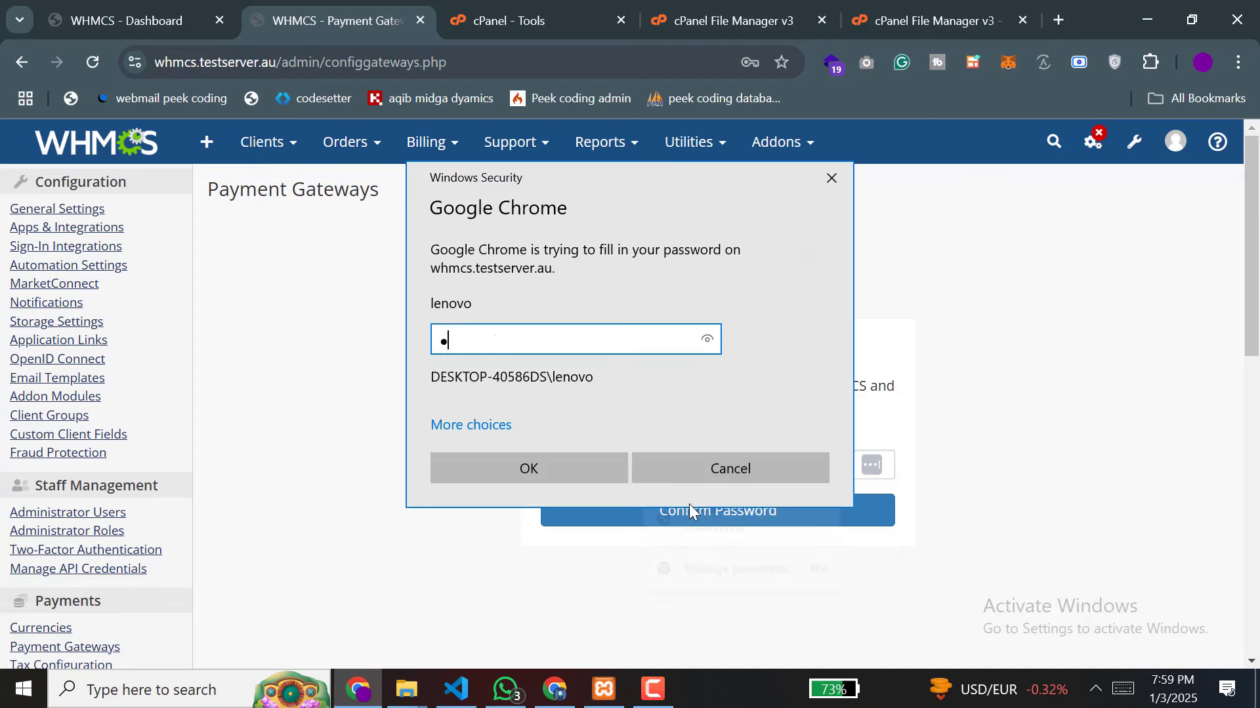
pyautogui.write('234')
pyautogui.press('Return')
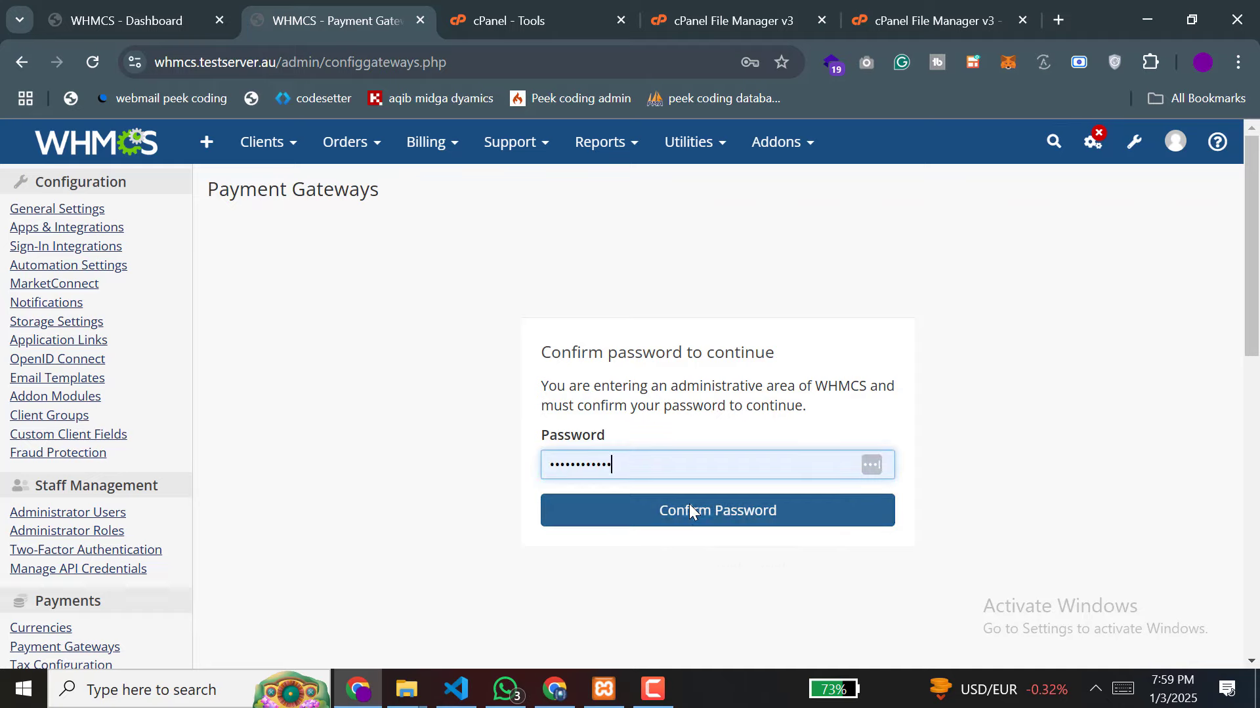
pyautogui.click(697, 516)
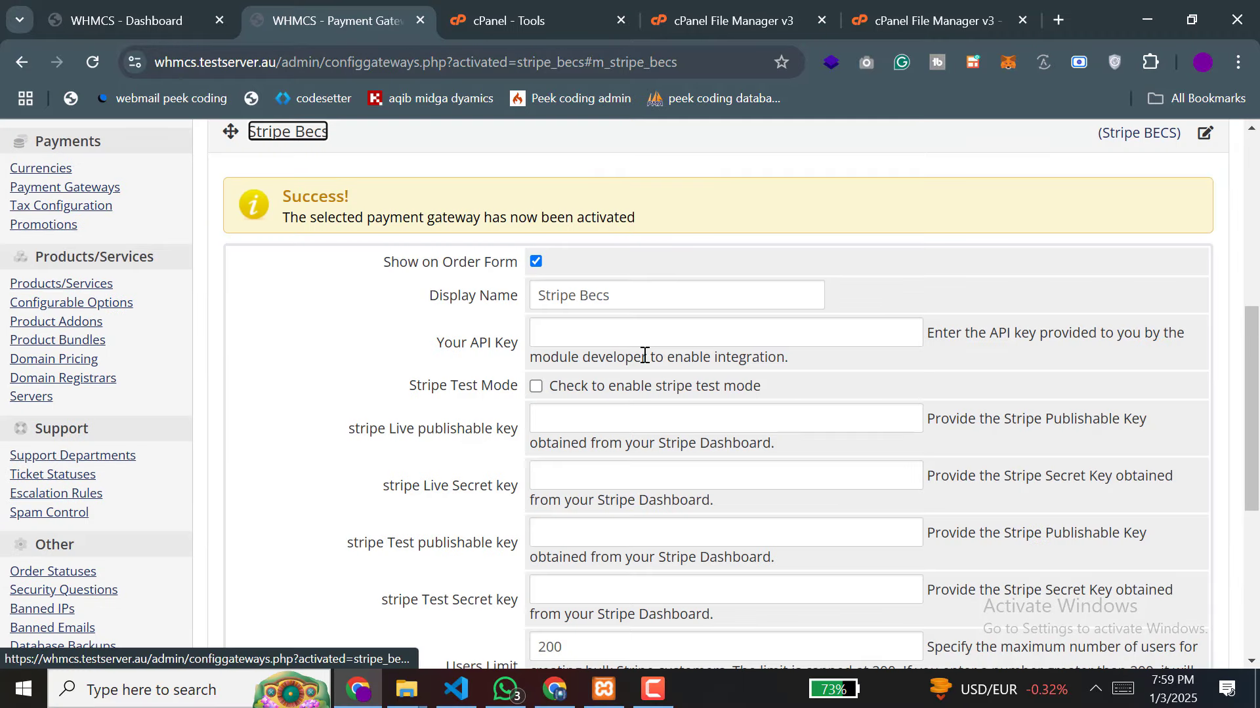
pyautogui.scroll(-3, 615, 394)
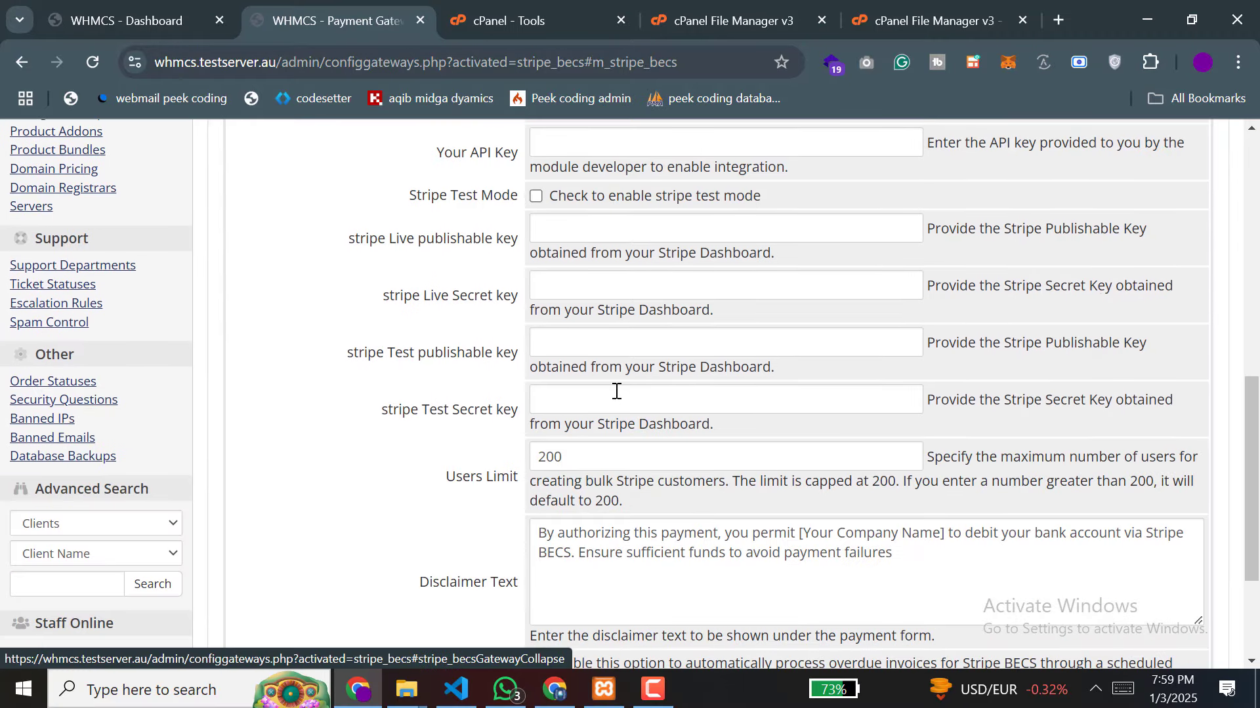
pyautogui.scroll(4, 616, 391)
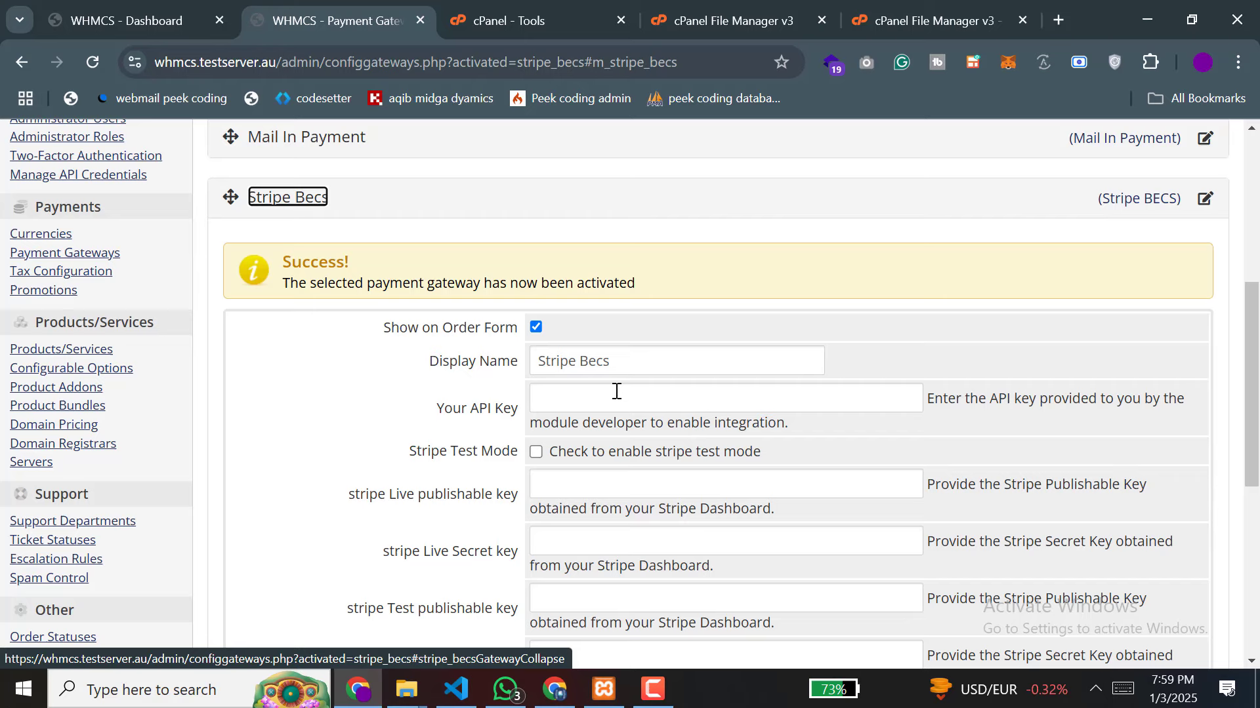
pyautogui.click(584, 393)
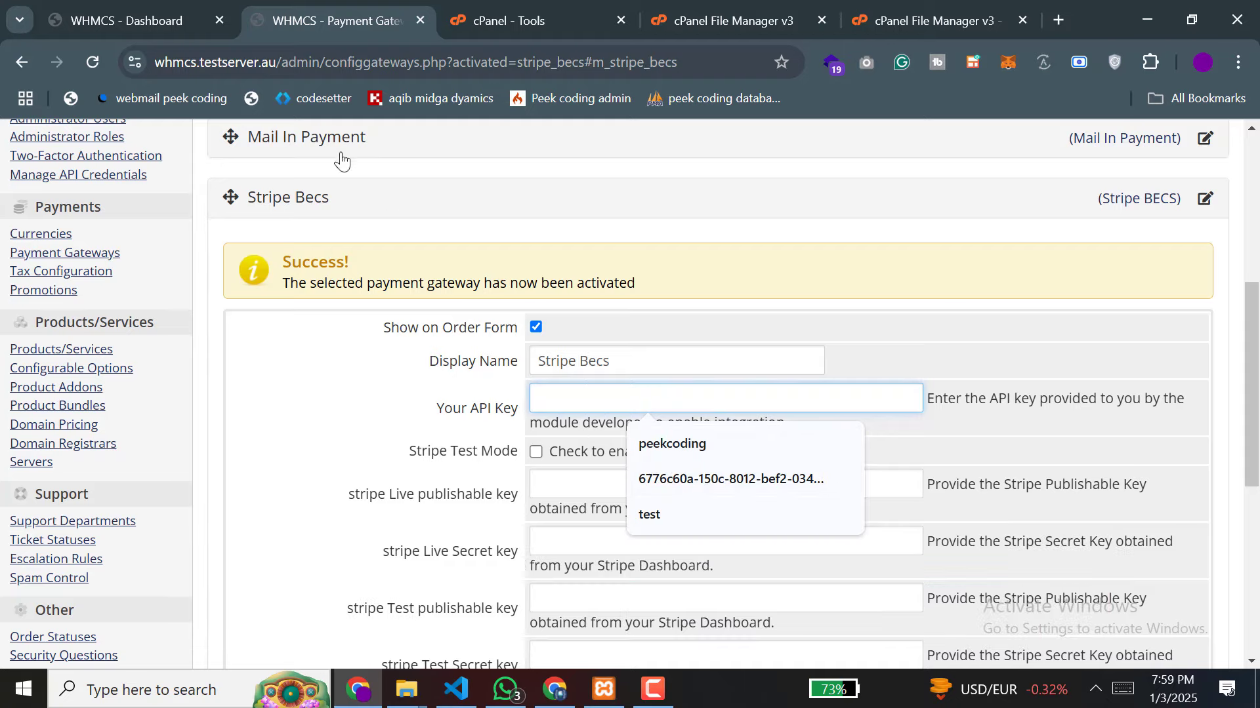
# Step: Copy the module API key from the contact's WhatsApp chat and return to WHMCS
pyautogui.click(505, 689)
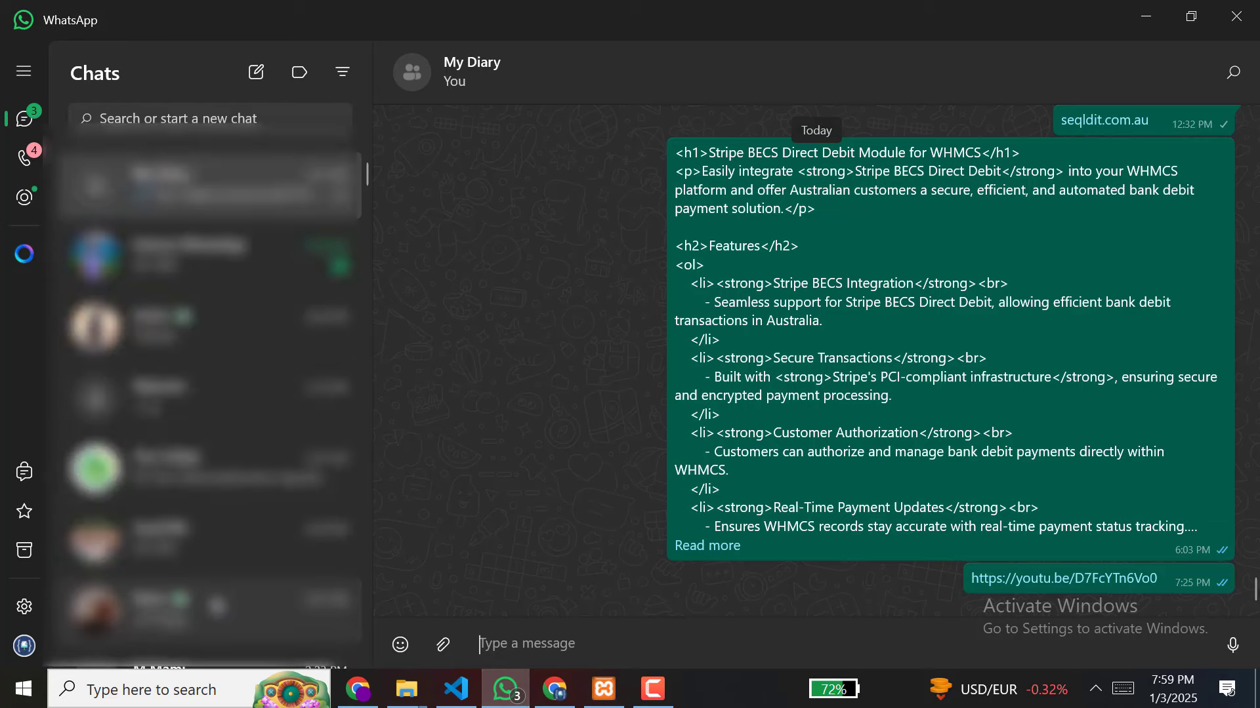
pyautogui.click(216, 603)
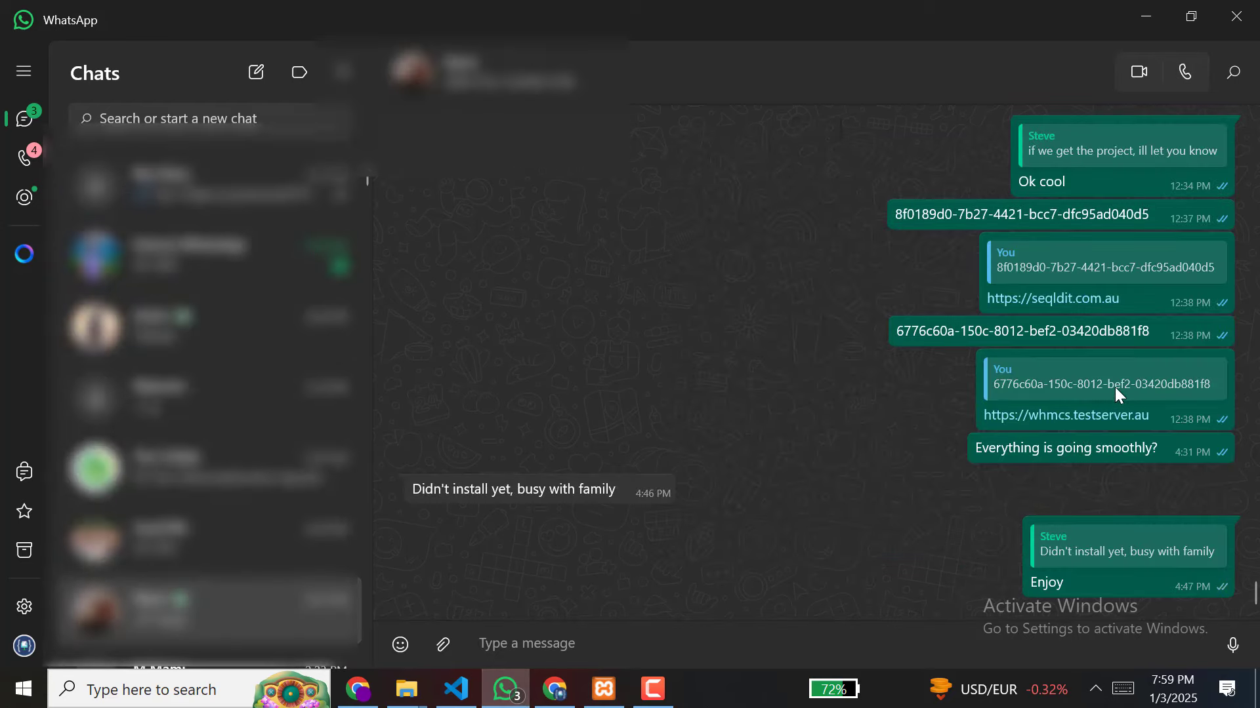
pyautogui.rightClick(1150, 336)
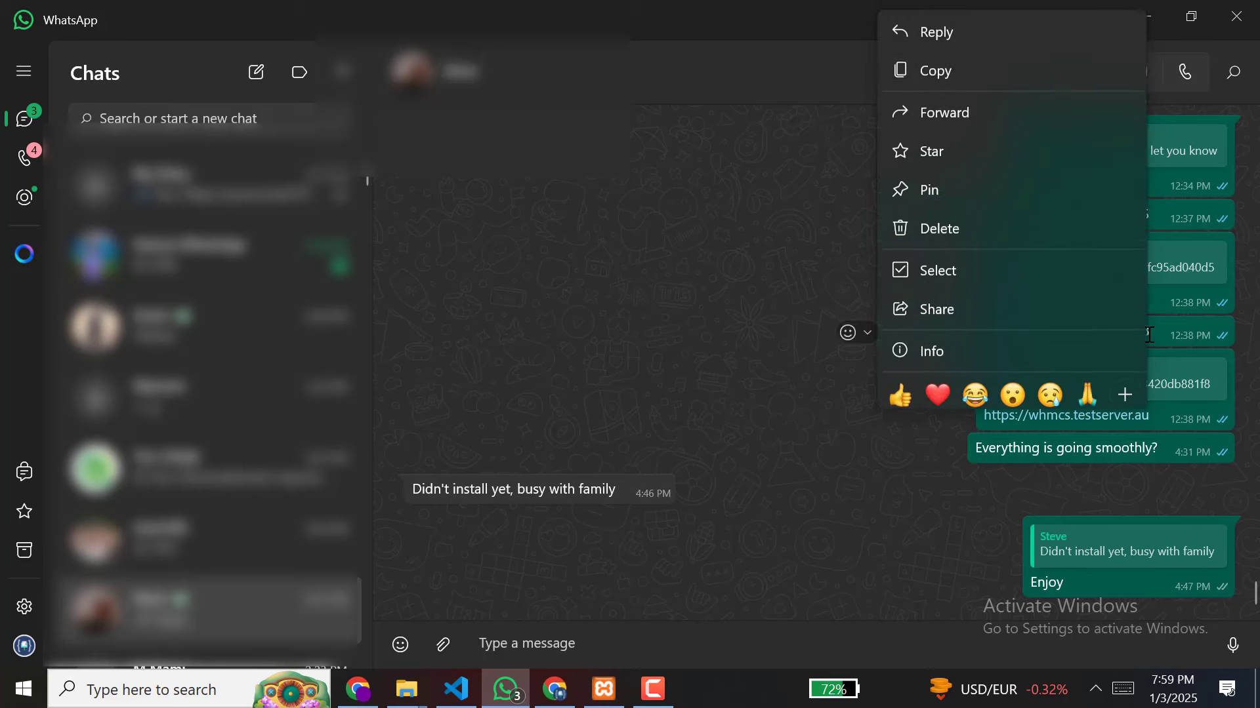
pyautogui.click(940, 63)
pyautogui.click(358, 689)
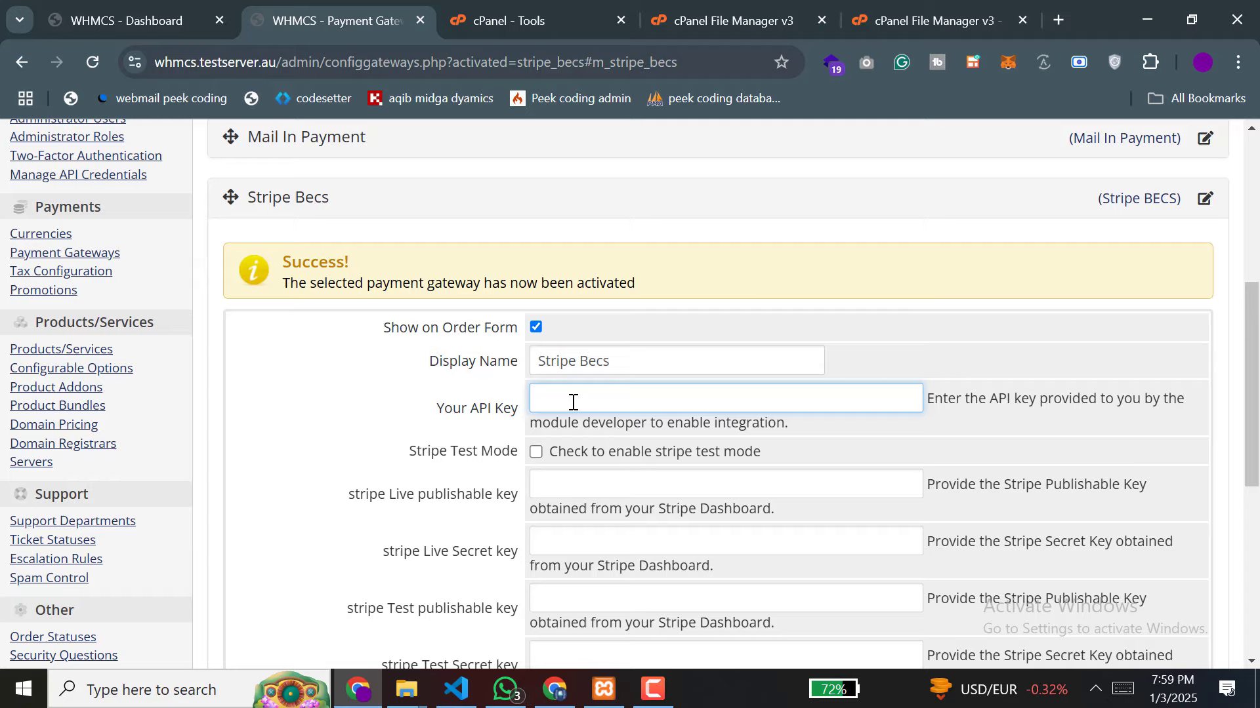
# Step: Paste the module API key, enable Stripe Test Mode, and autofill the live publishable and secret keys
pyautogui.hotkey('ctrl', 'v')
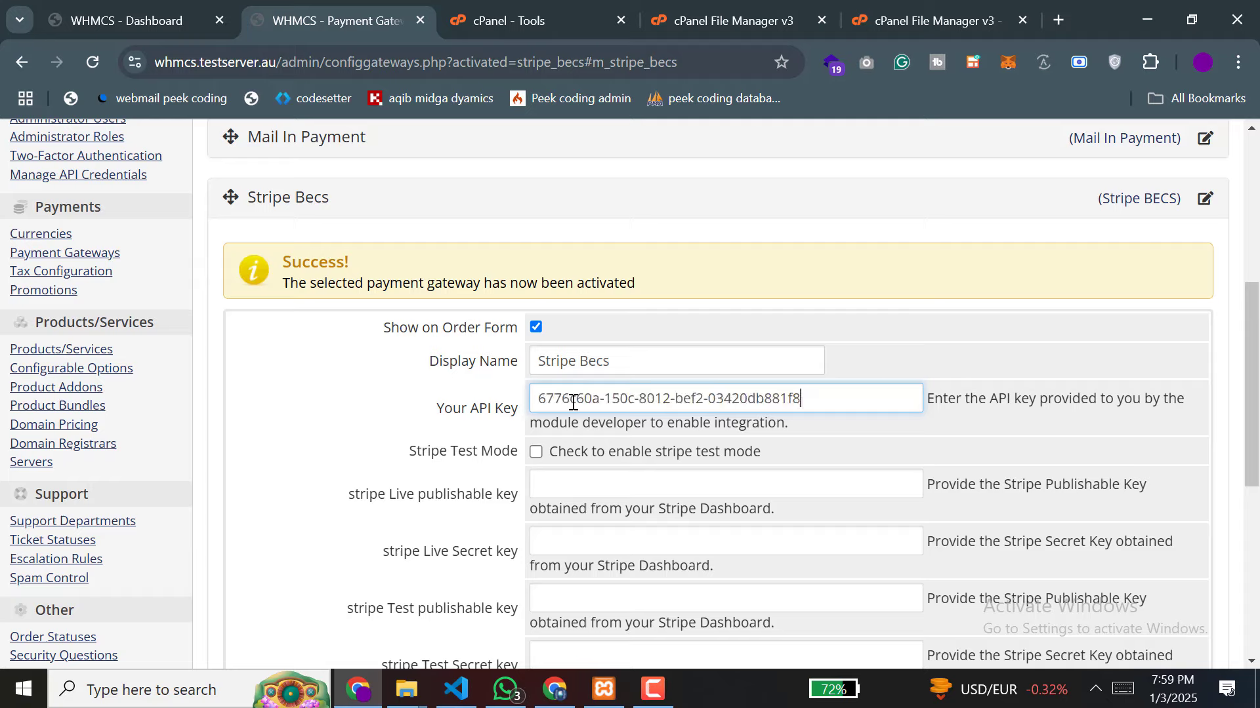
pyautogui.click(535, 452)
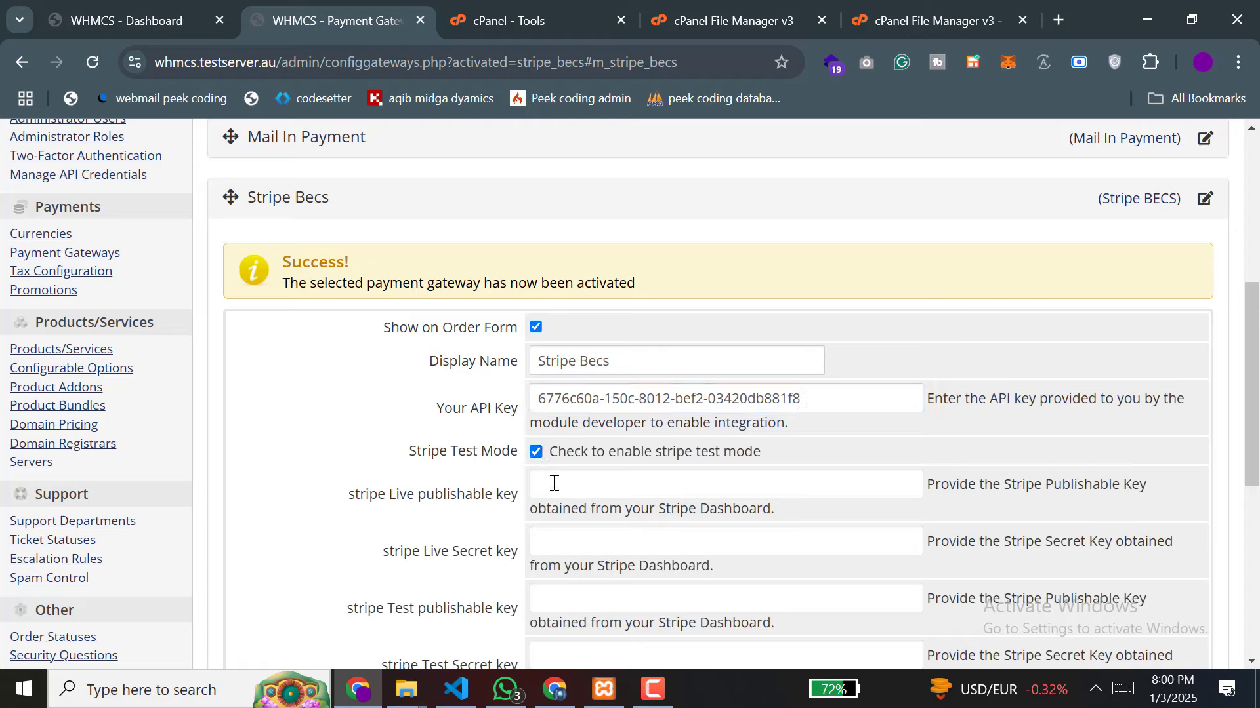
pyautogui.click(553, 483)
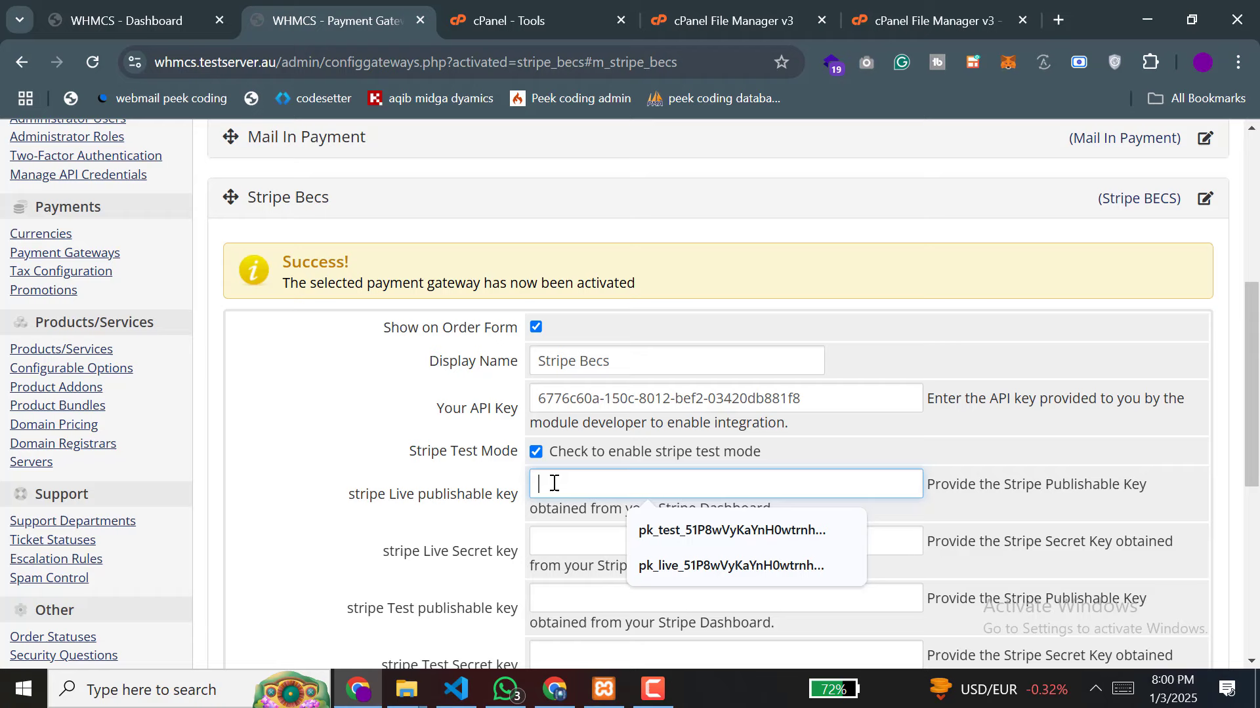
pyautogui.click(646, 566)
pyautogui.click(591, 545)
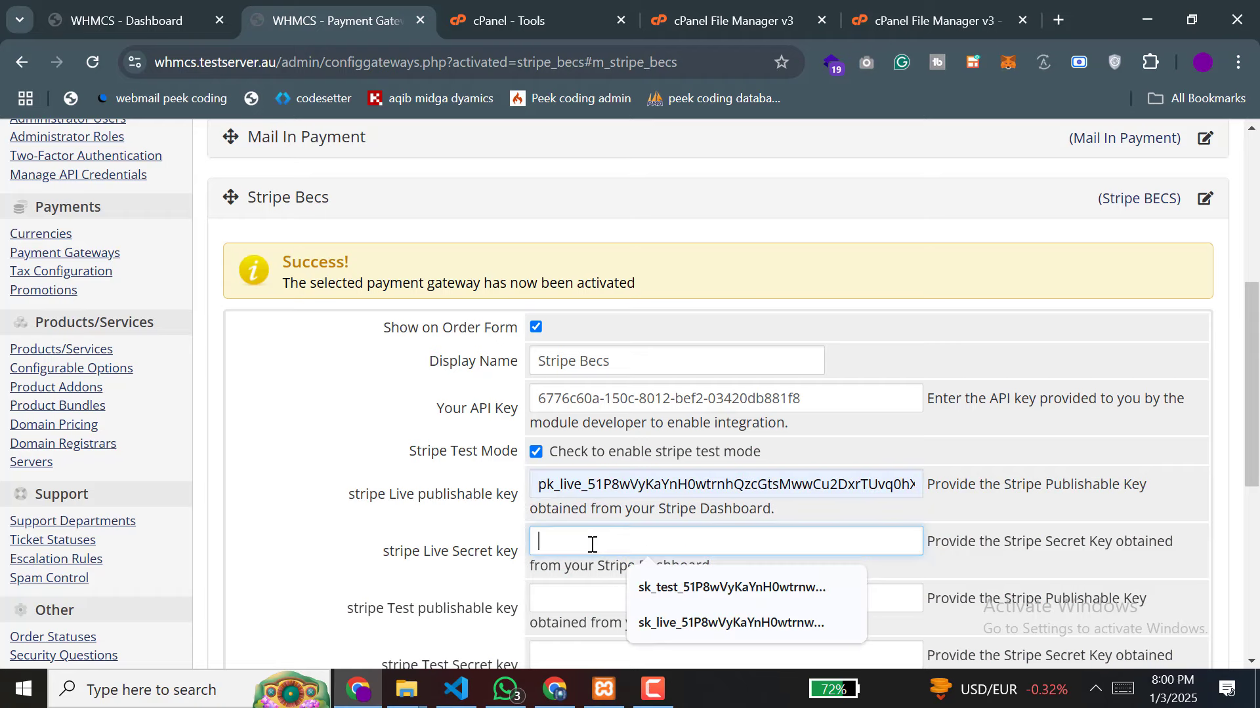
pyautogui.click(656, 617)
# Step: Autofill the test publishable and secret Stripe keys
pyautogui.scroll(-2, 665, 490)
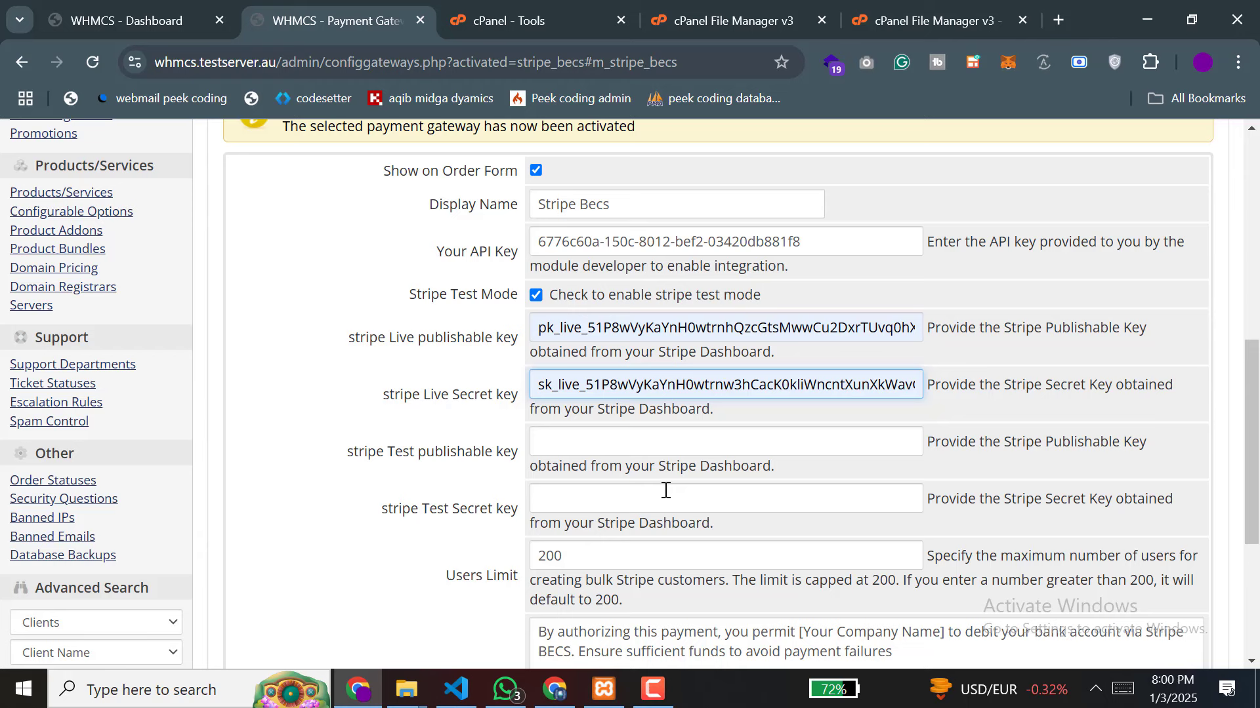
pyautogui.click(579, 450)
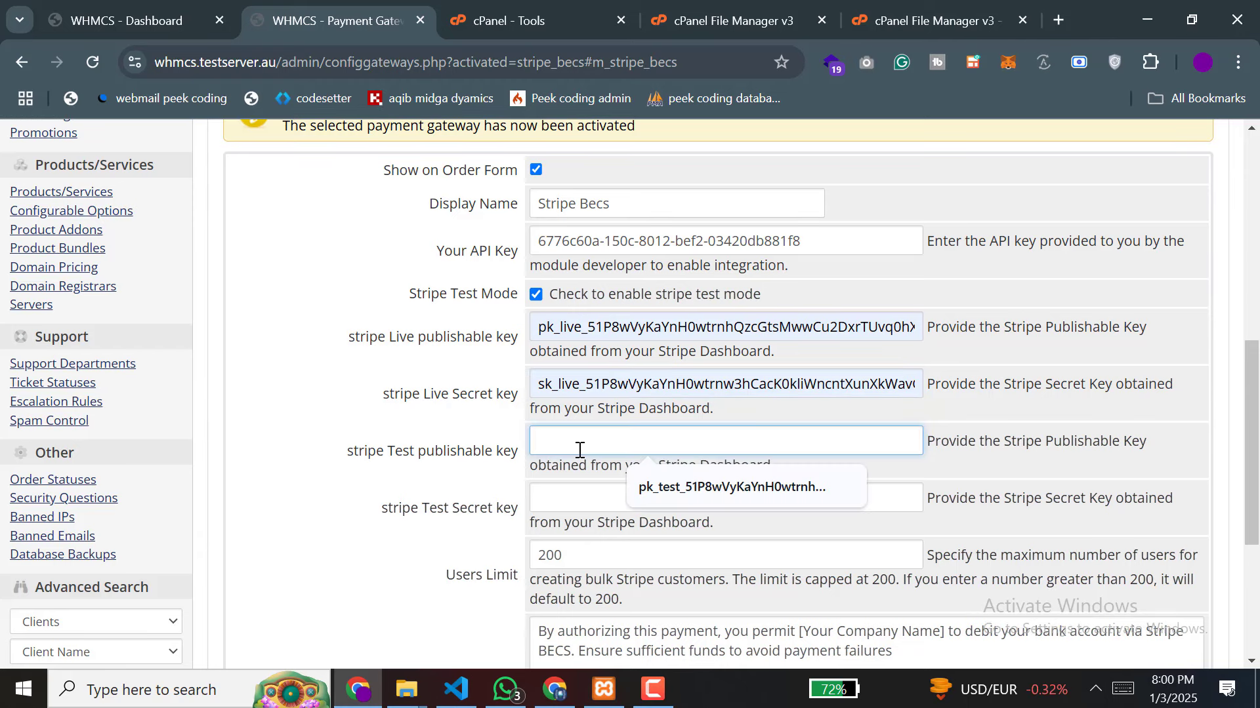
pyautogui.click(656, 487)
pyautogui.click(641, 498)
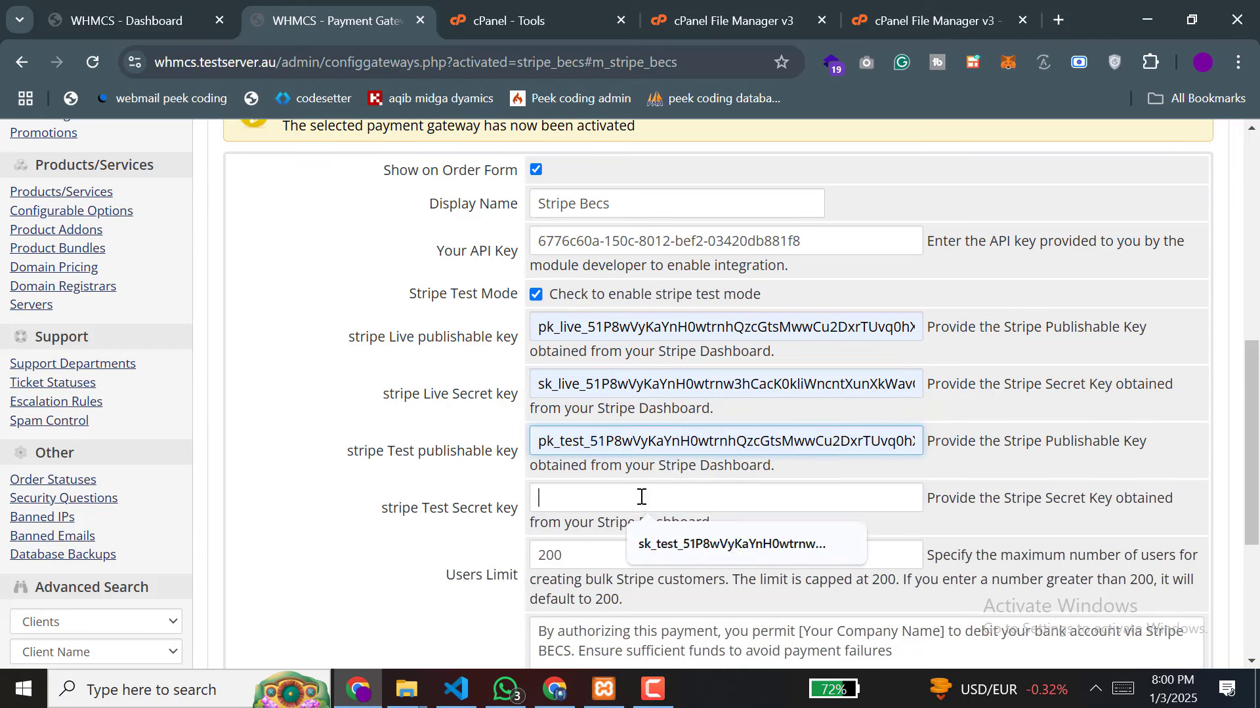
pyautogui.click(669, 543)
pyautogui.scroll(-2, 733, 467)
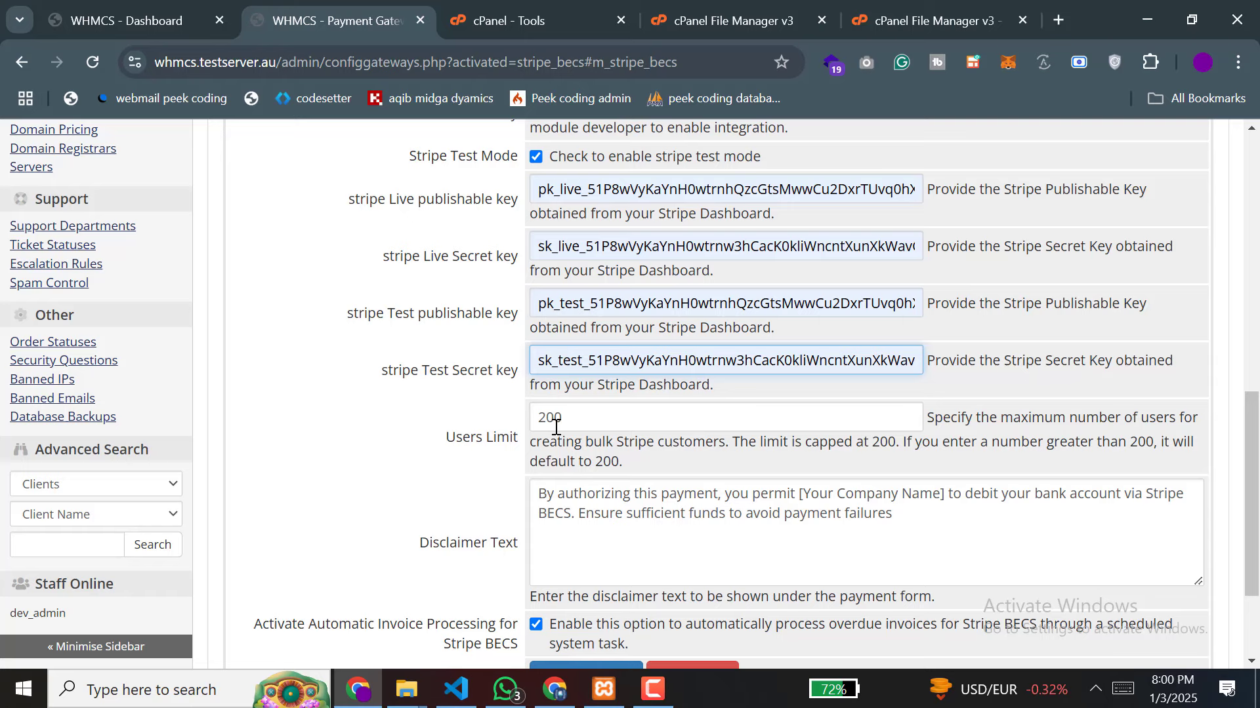
# Step: Keep Users Limit at 200 and replace the disclaimer's [Your Company Name] with 'peek coding'
pyautogui.doubleClick(547, 423)
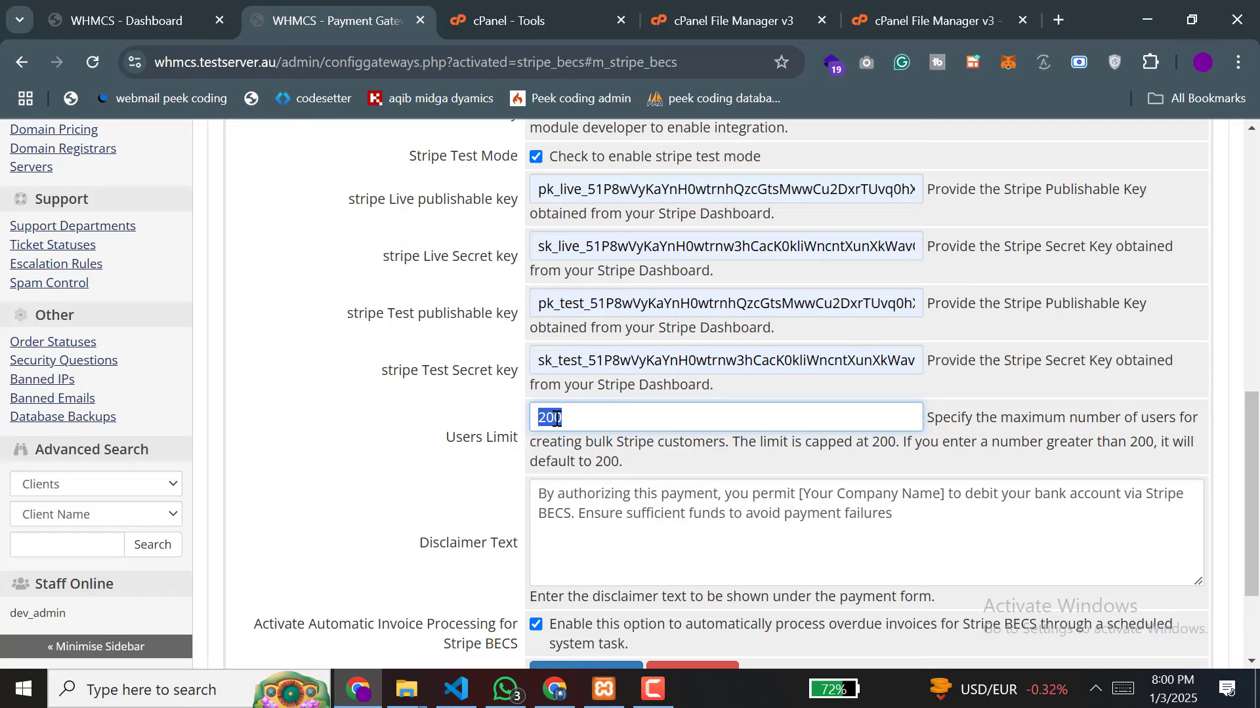
pyautogui.click(554, 417)
pyautogui.moveTo(946, 493); pyautogui.dragTo(805, 494)
pyautogui.press('BackSpace')
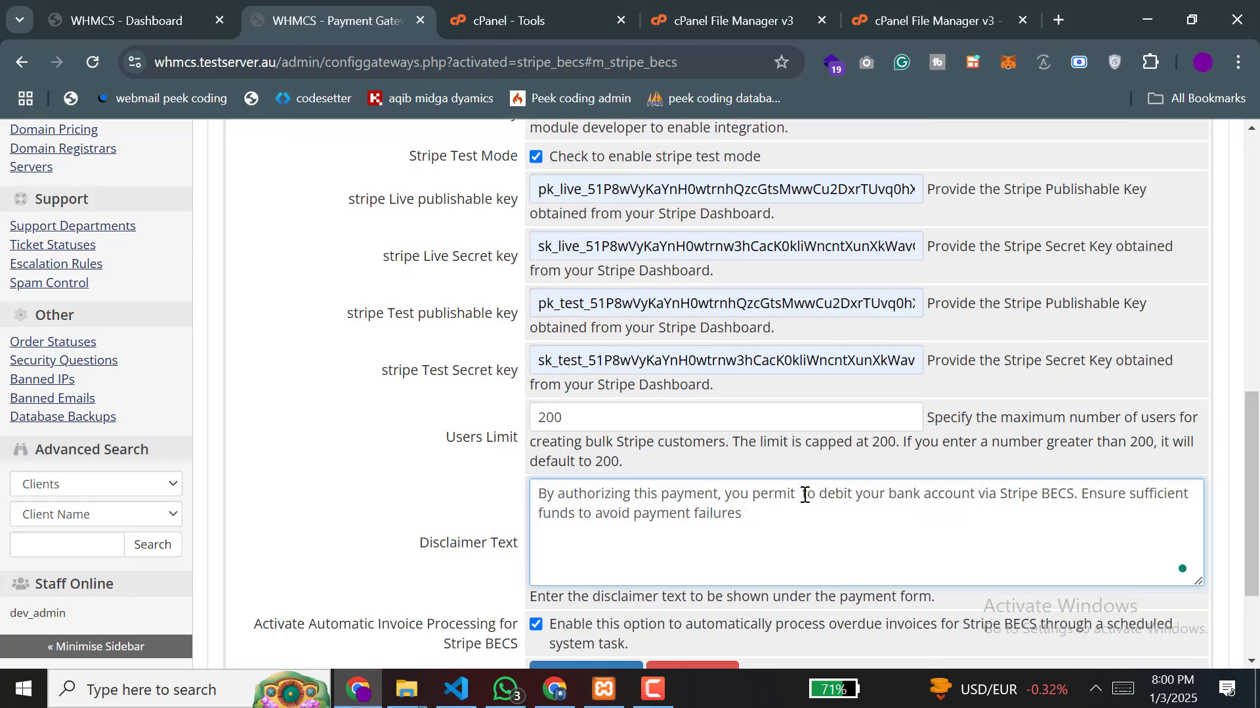
pyautogui.write('peek c')
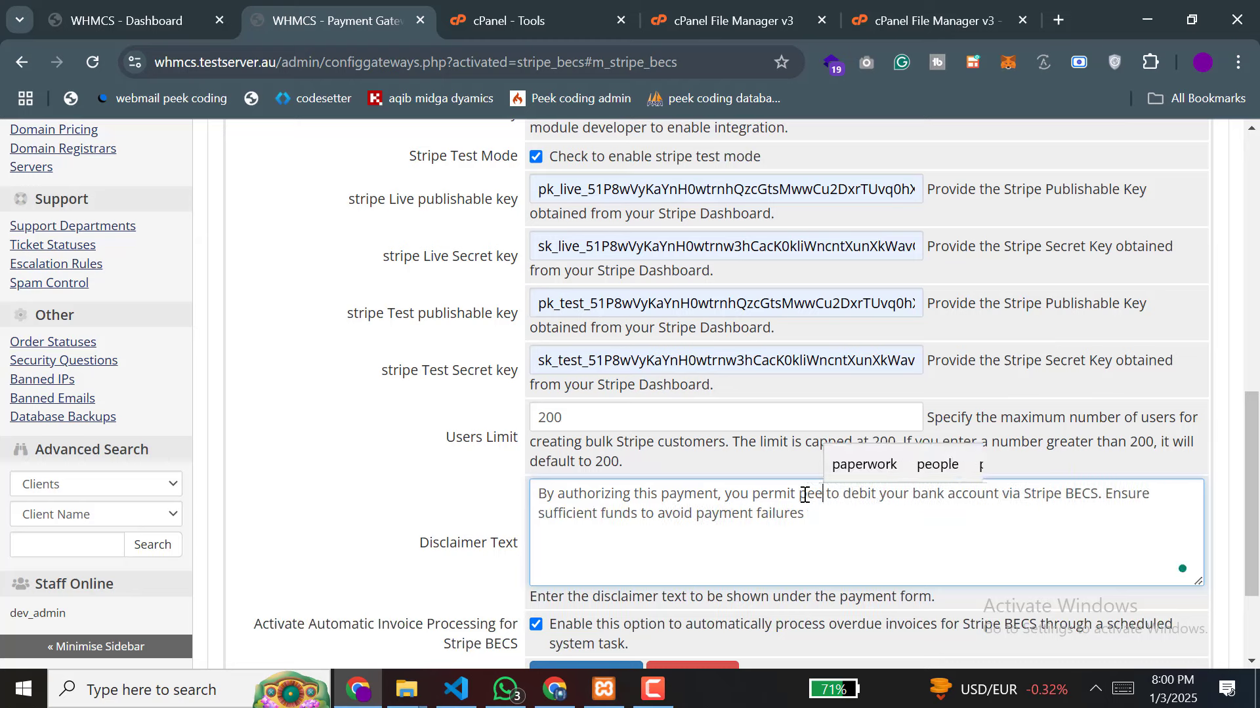
pyautogui.write('oding')
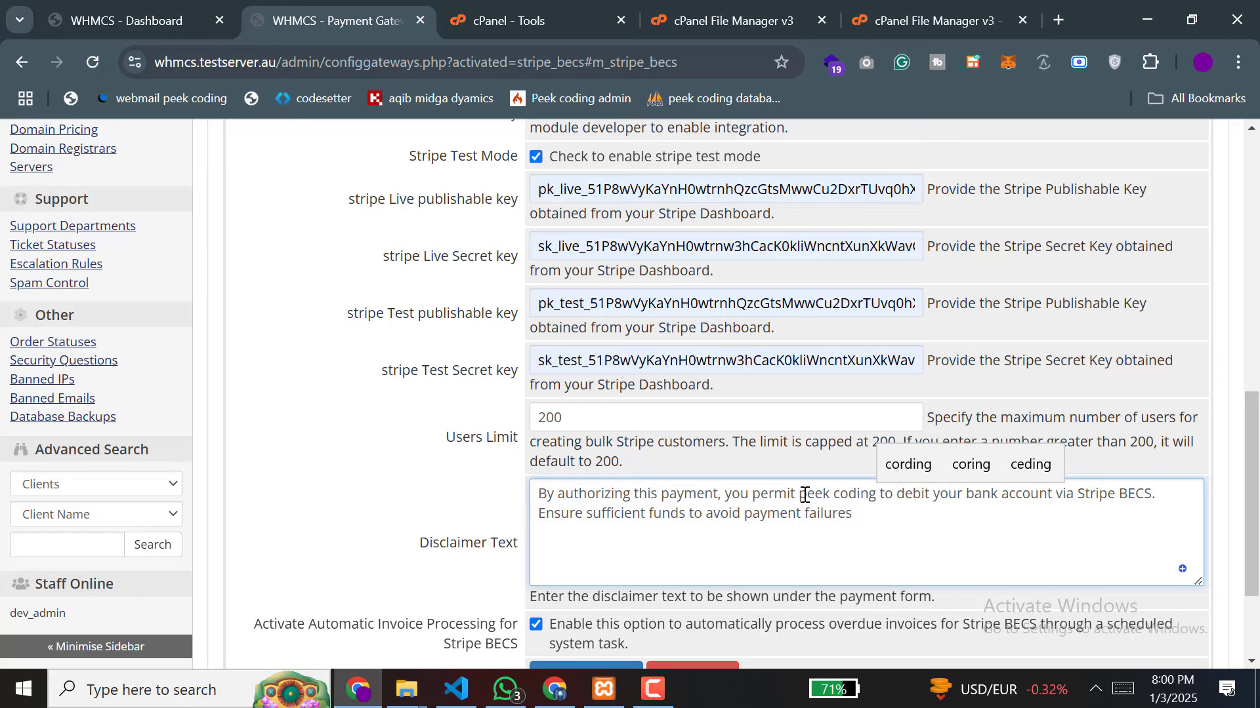
pyautogui.scroll(-2, 796, 534)
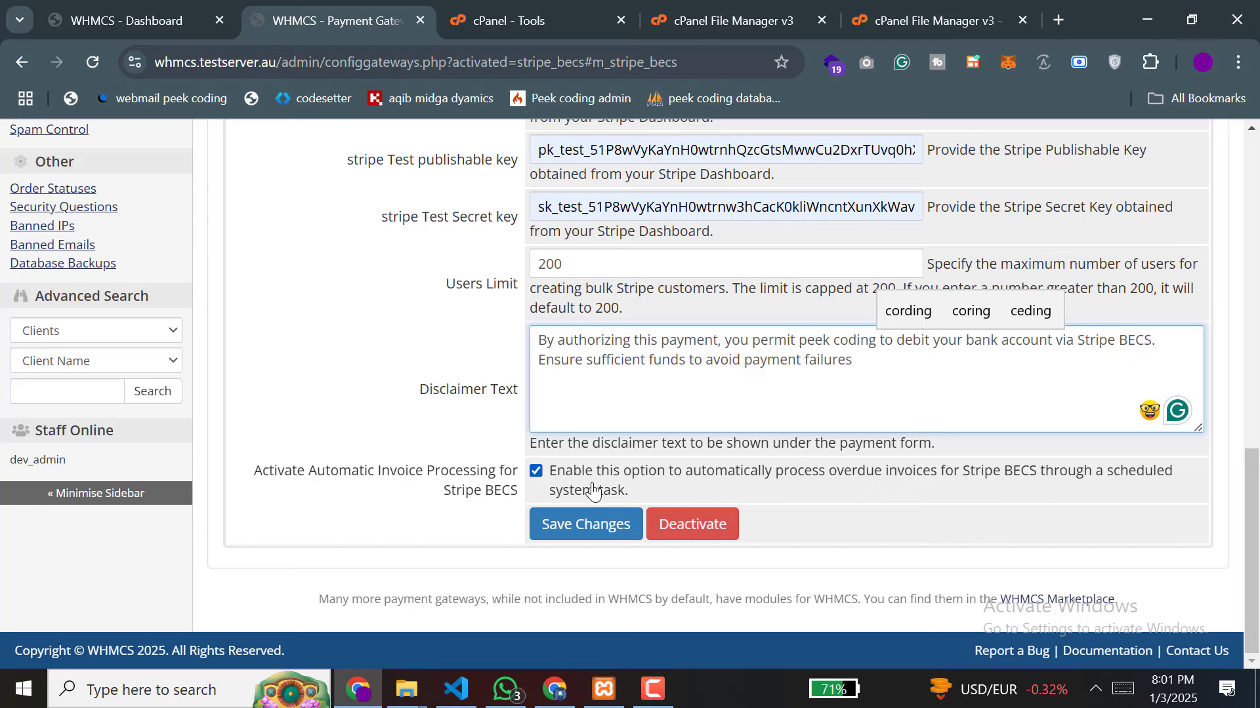
# Step: Save the Stripe Becs settings, then run the dashboard widget's Step 1 to create the custom fields
pyautogui.click(589, 526)
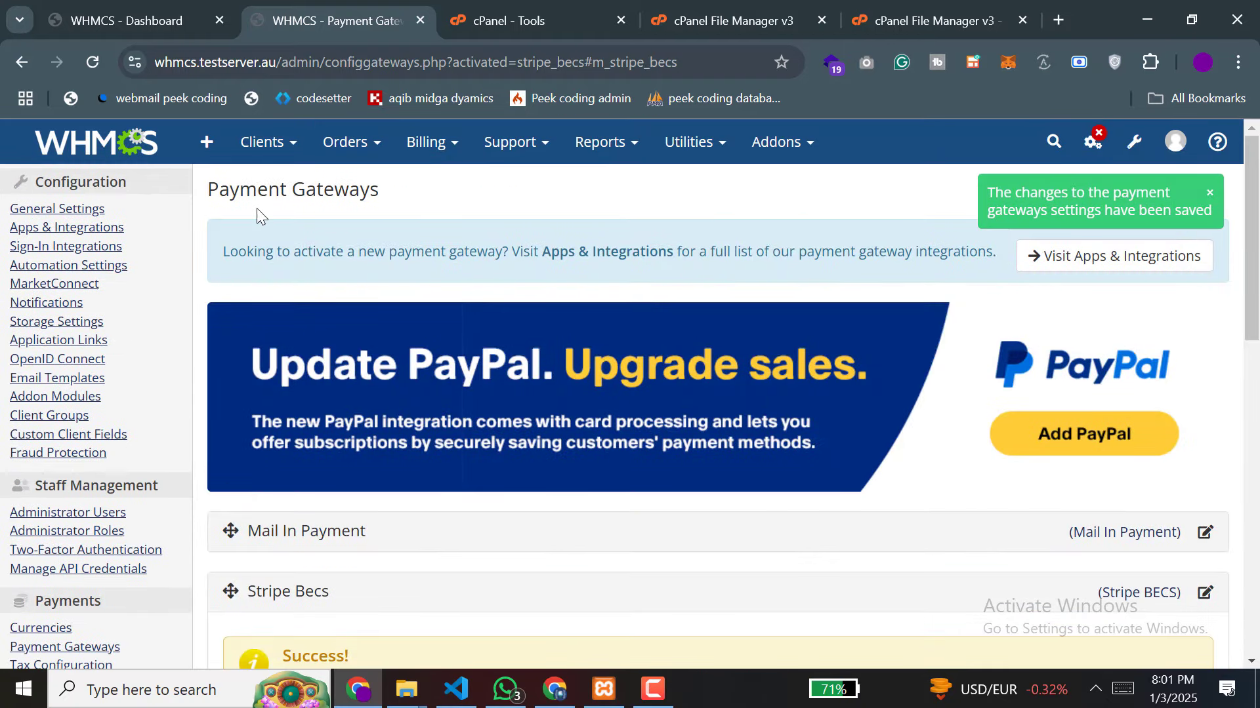
pyautogui.click(152, 159)
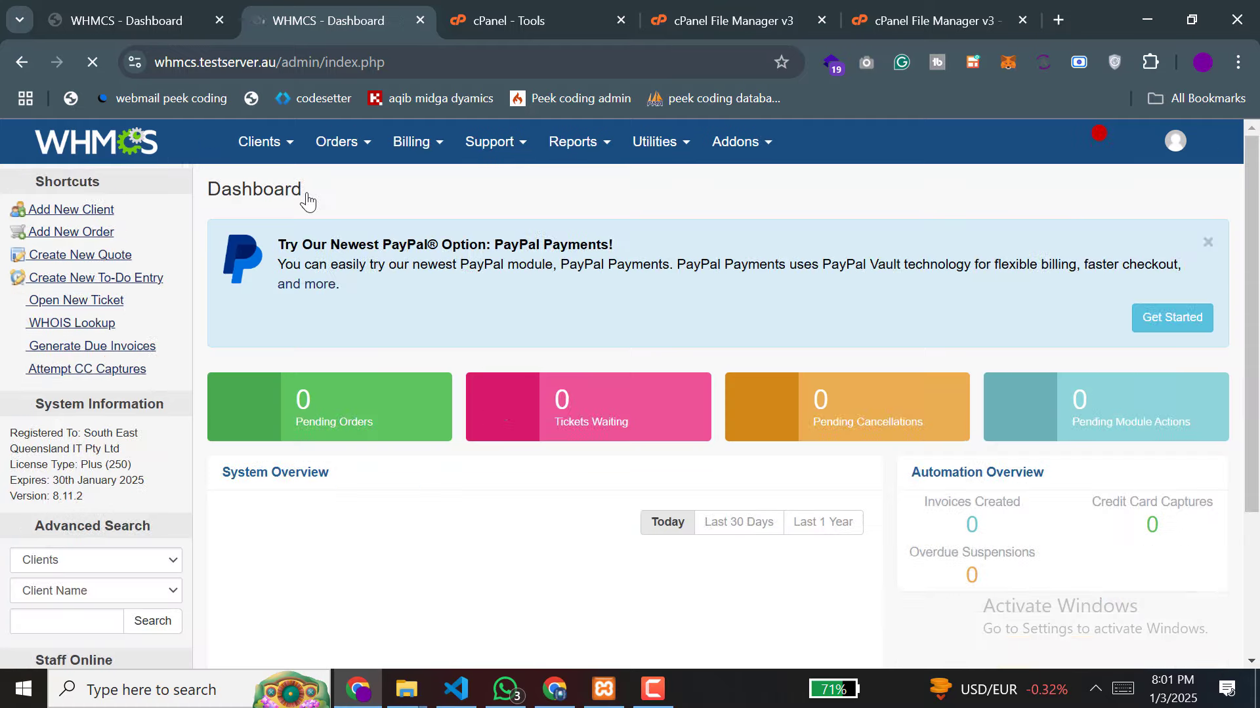
pyautogui.scroll(-3, 509, 286)
pyautogui.scroll(-8, 509, 287)
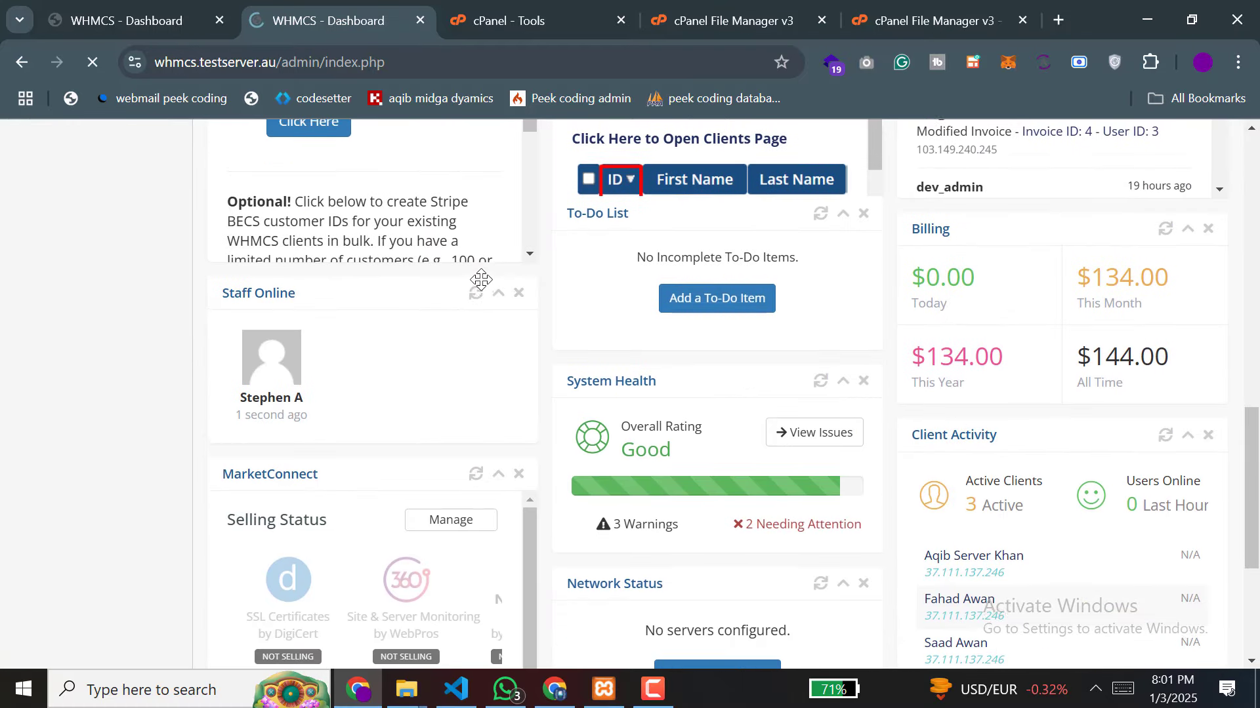
pyautogui.scroll(3, 482, 283)
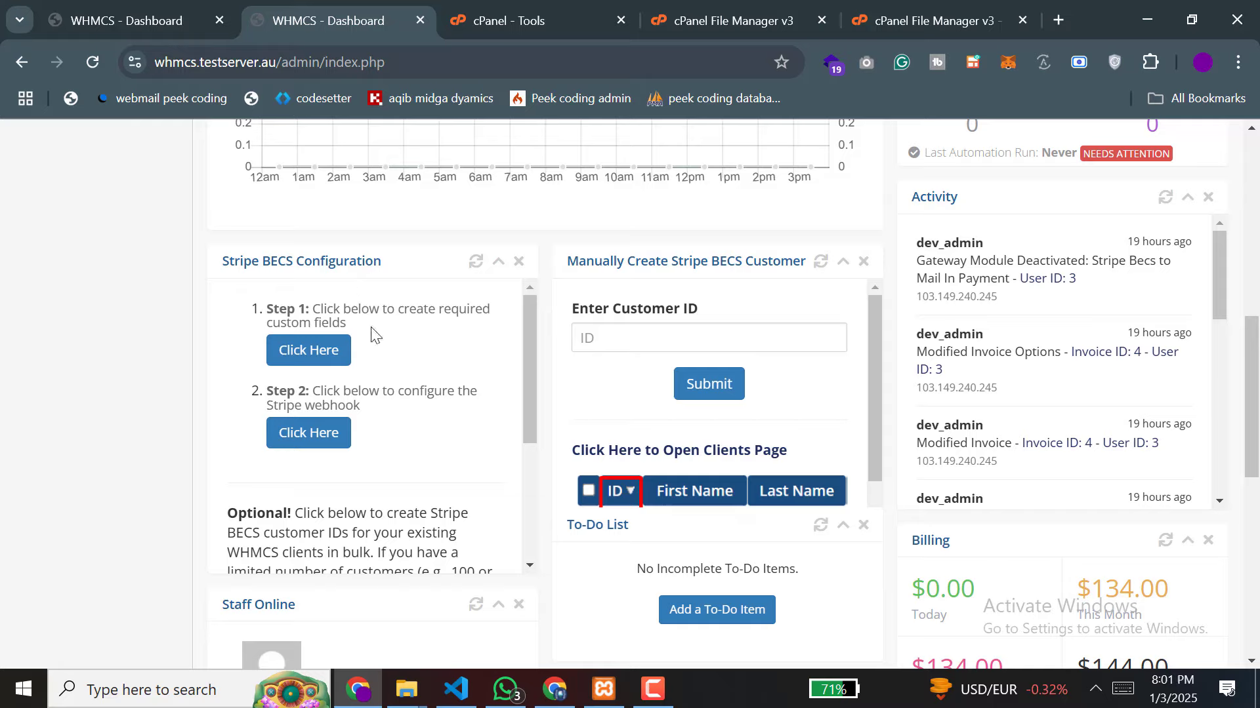
pyautogui.click(340, 349)
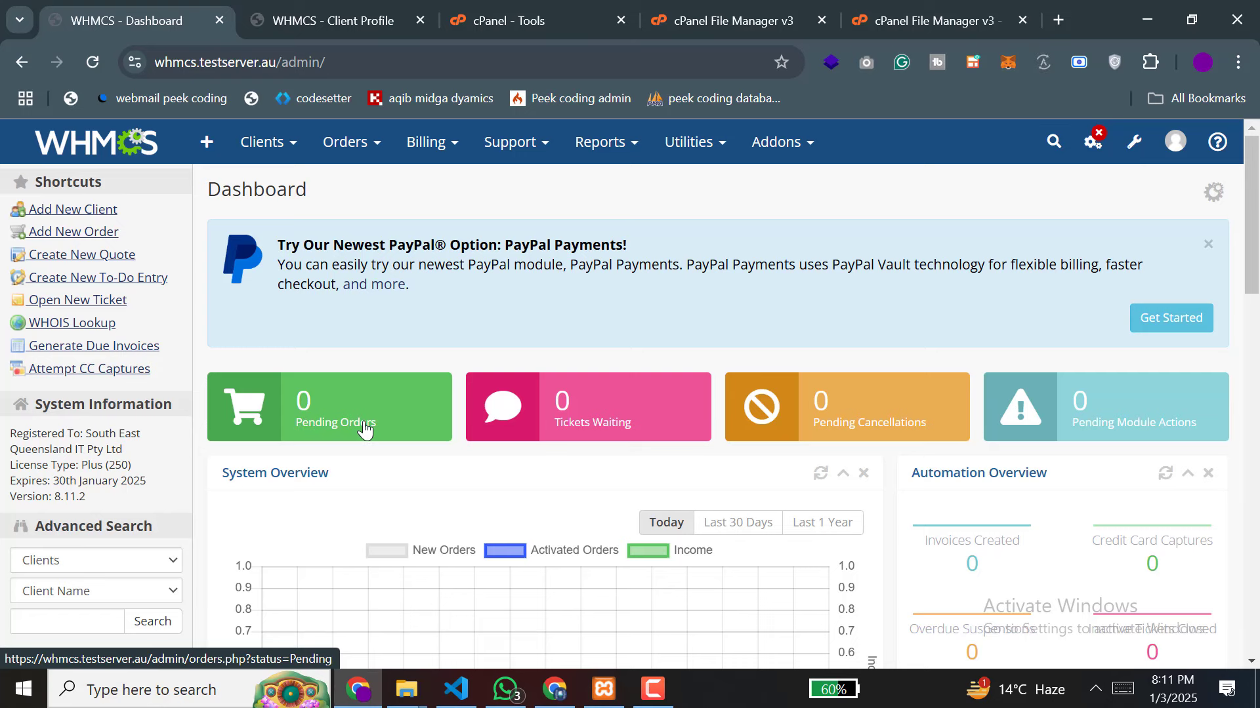
pyautogui.scroll(-9, 360, 427)
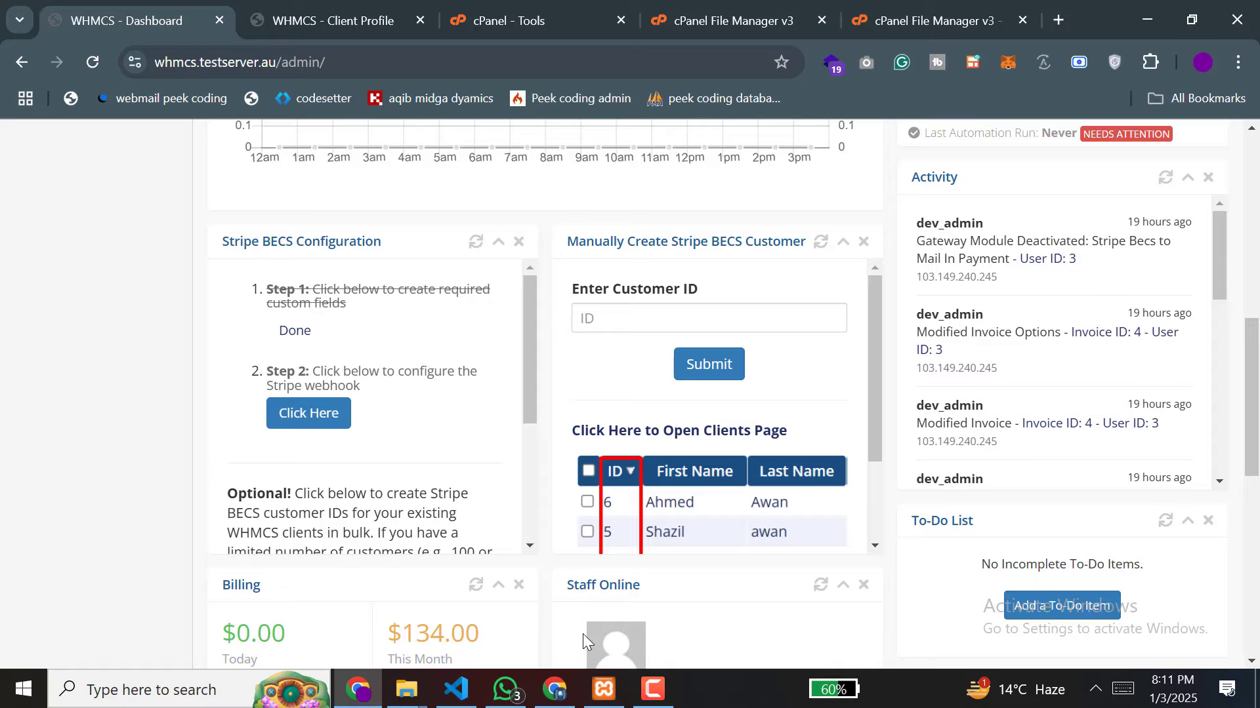
# Step: Run the Stripe BECS widget's Step 2 to set up the Stripe webhook
pyautogui.click(554, 688)
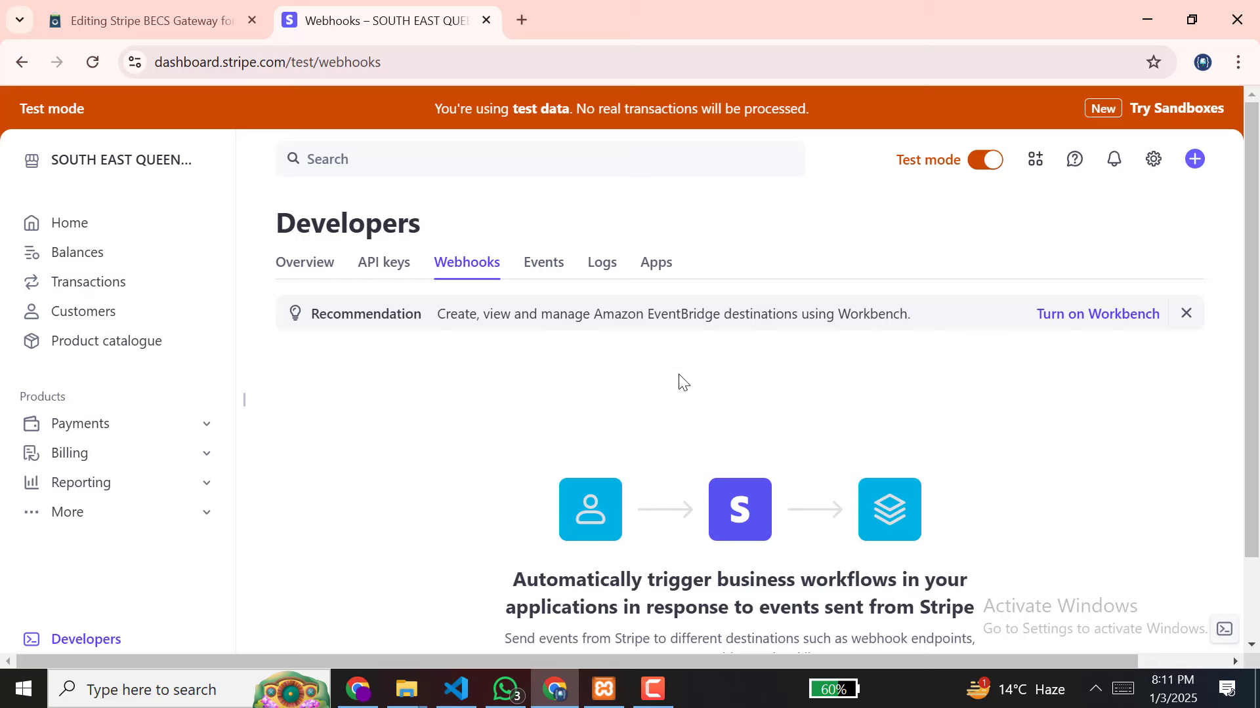
pyautogui.click(359, 687)
pyautogui.click(320, 423)
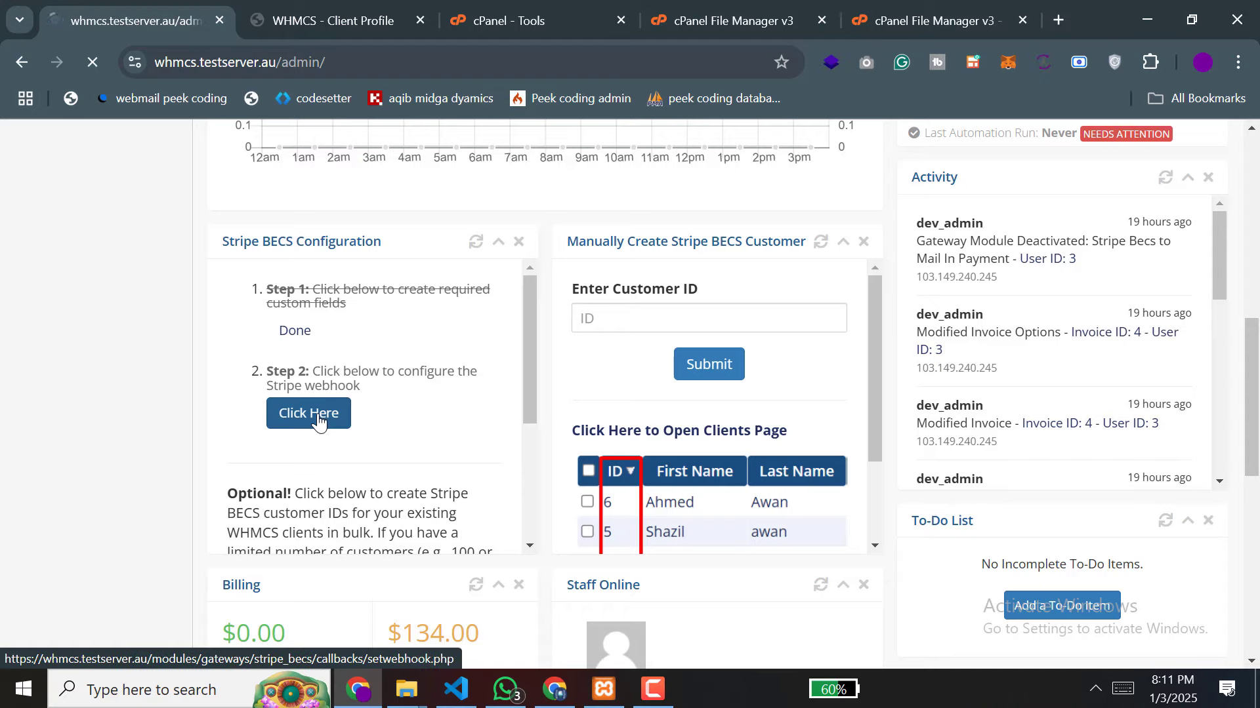
pyautogui.scroll(-7, 351, 450)
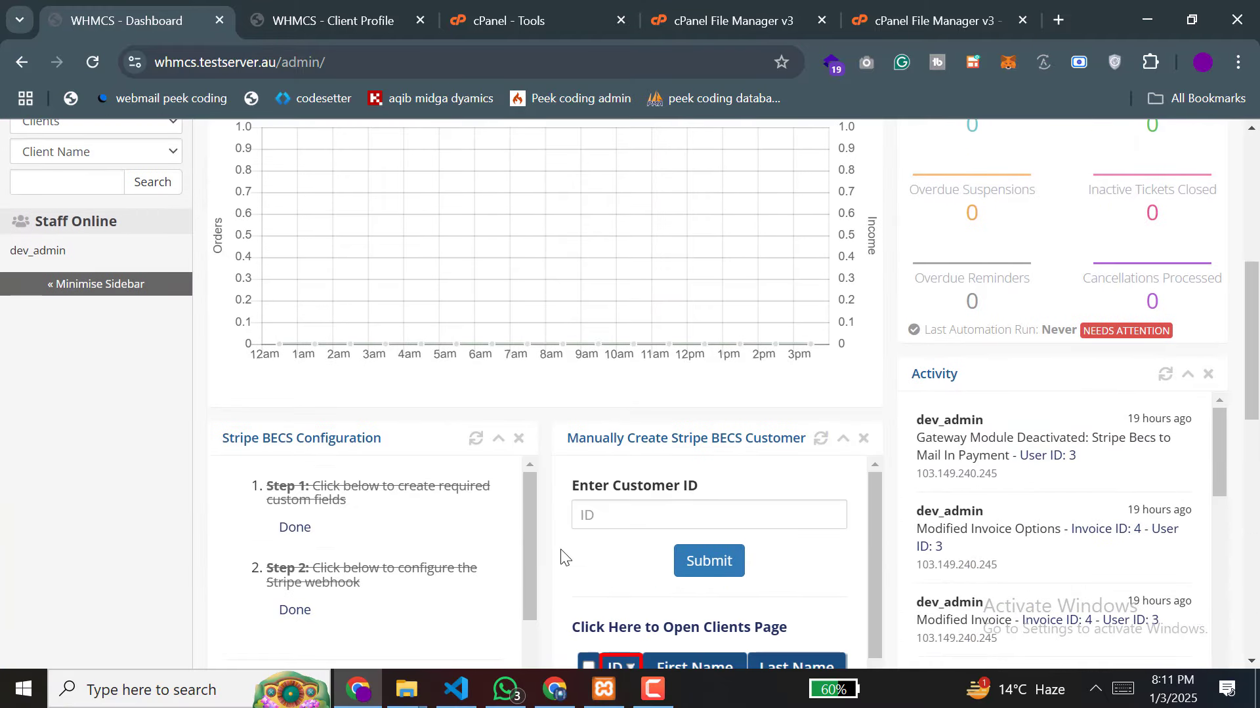
# Step: Reload Stripe's Webhooks page to confirm the stripe_becs.php endpoint, then recheck the WHMCS widget
pyautogui.click(554, 689)
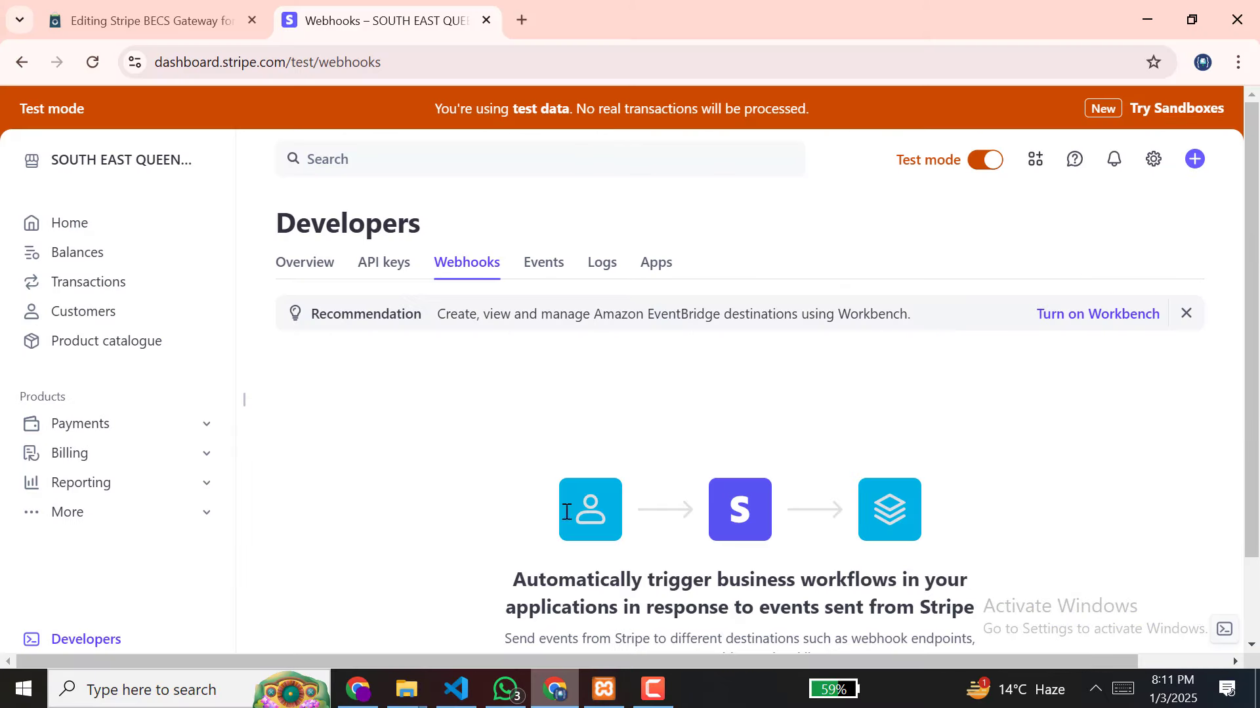
pyautogui.click(557, 62)
pyautogui.press('Return')
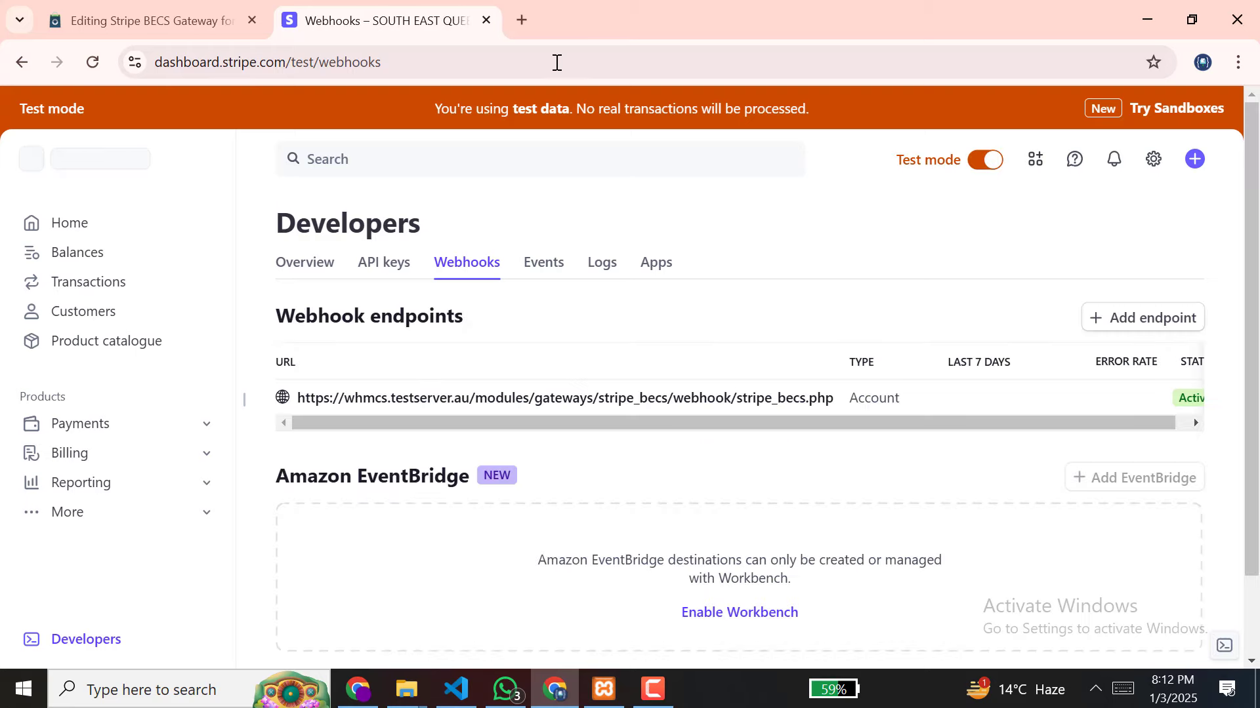
pyautogui.click(358, 689)
pyautogui.scroll(-1, 395, 384)
pyautogui.scroll(-3, 395, 384)
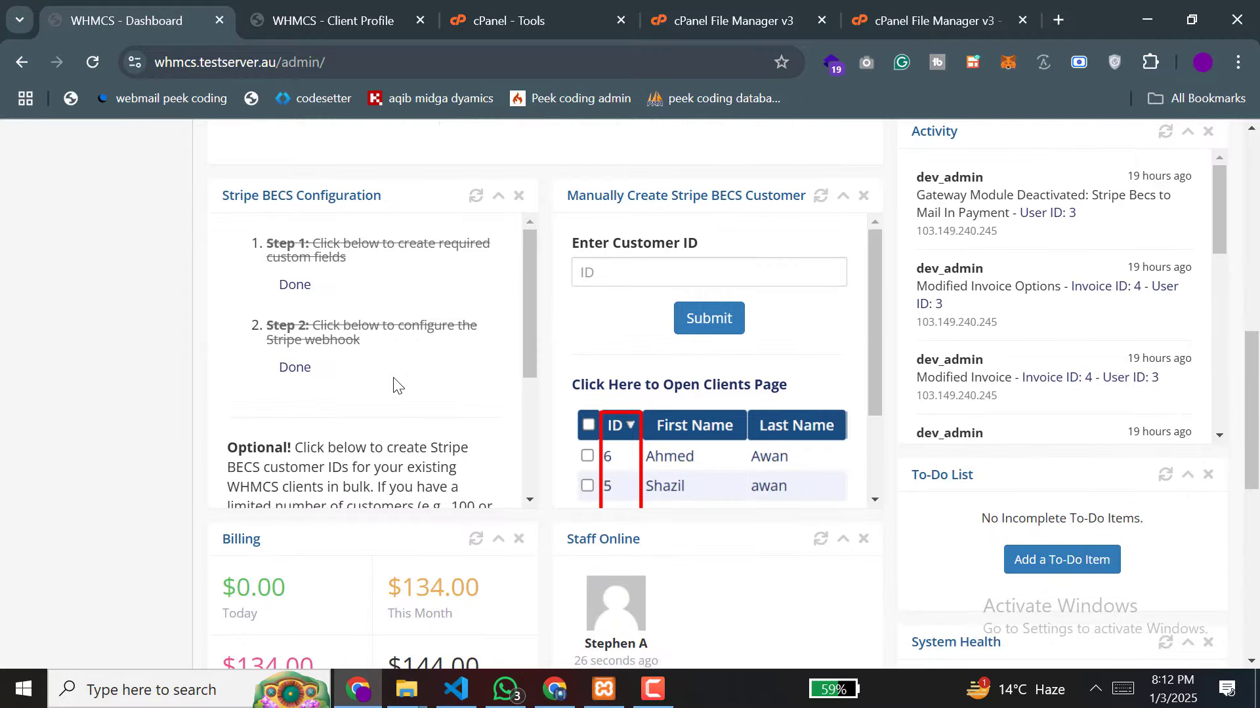
pyautogui.scroll(-3, 395, 384)
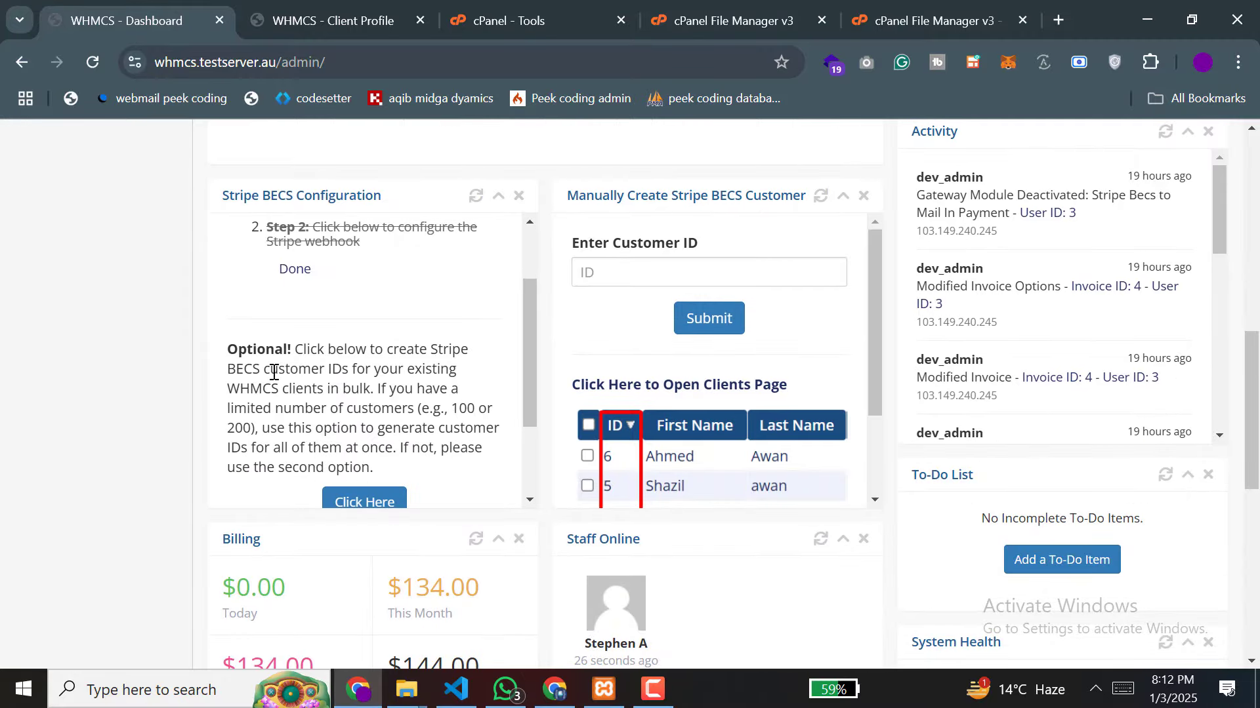
pyautogui.scroll(-2, 444, 371)
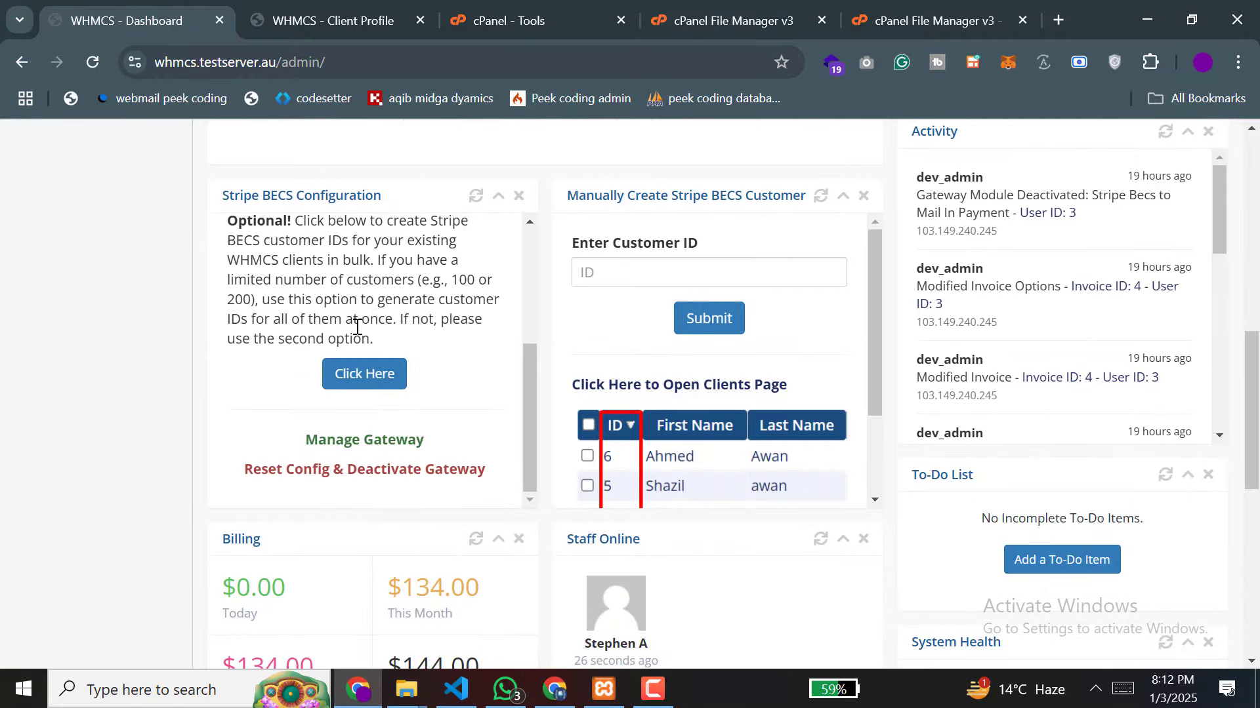
pyautogui.scroll(1, 369, 371)
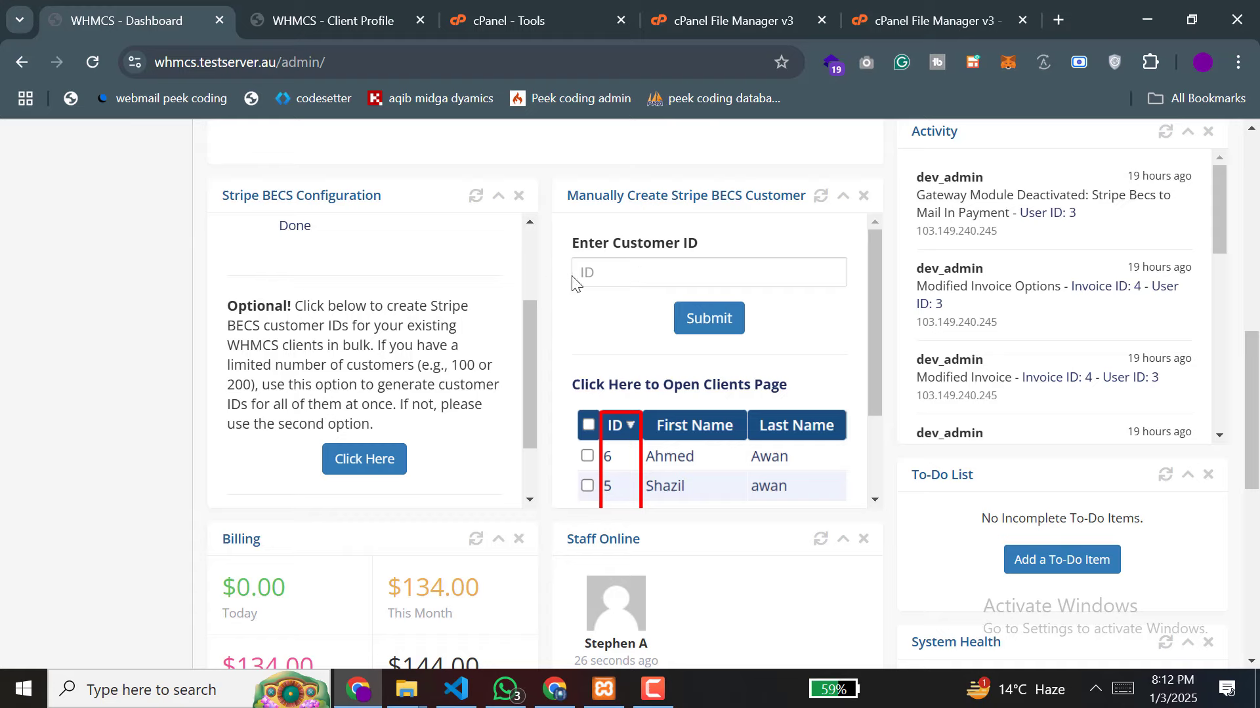
pyautogui.click(612, 275)
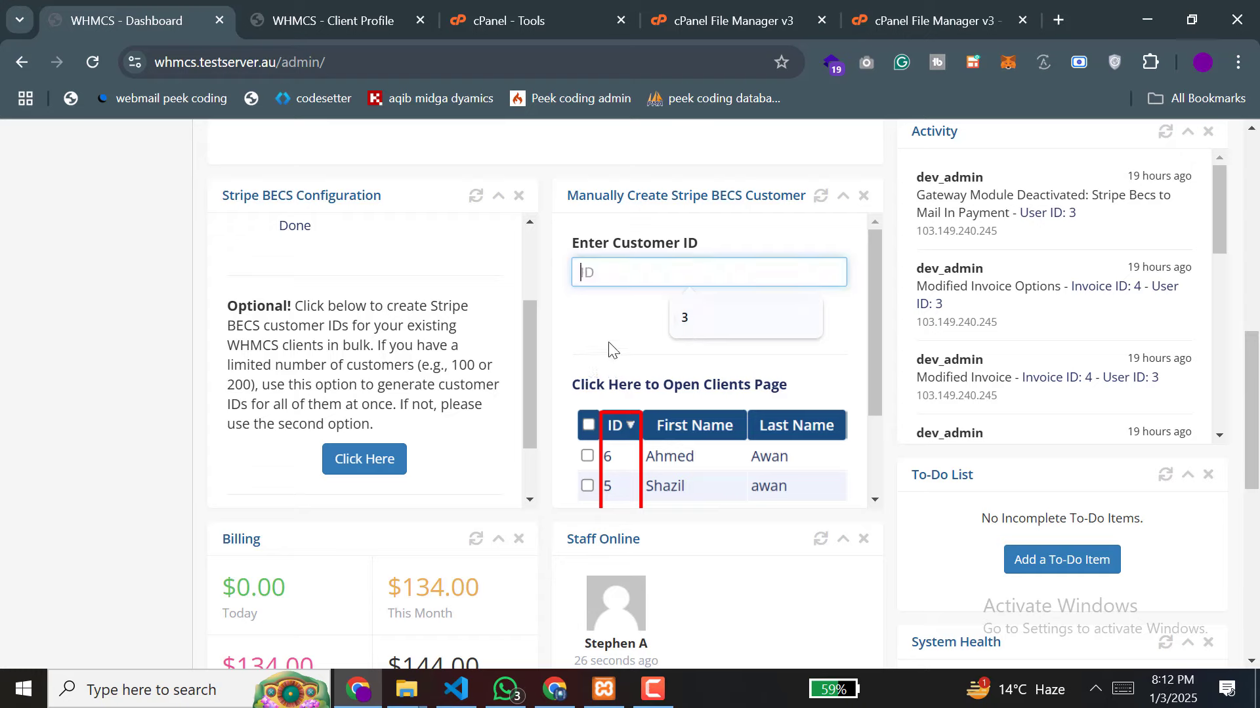
pyautogui.click(599, 372)
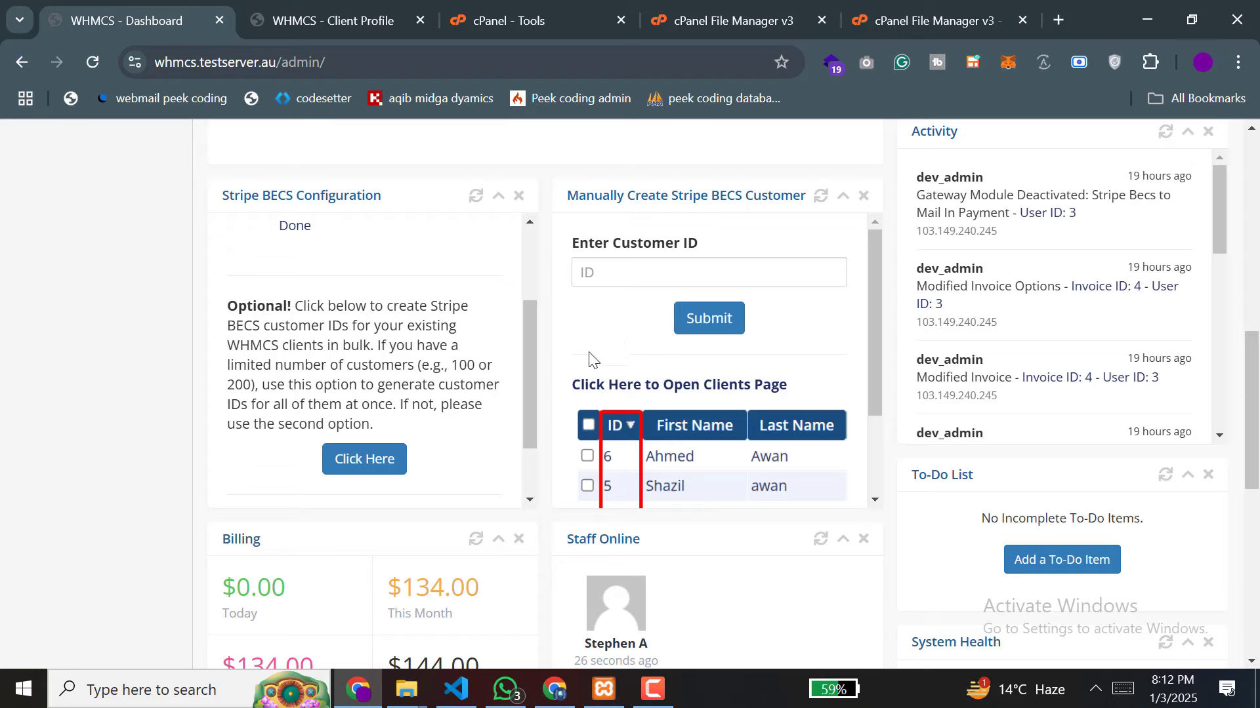
pyautogui.scroll(2, 399, 362)
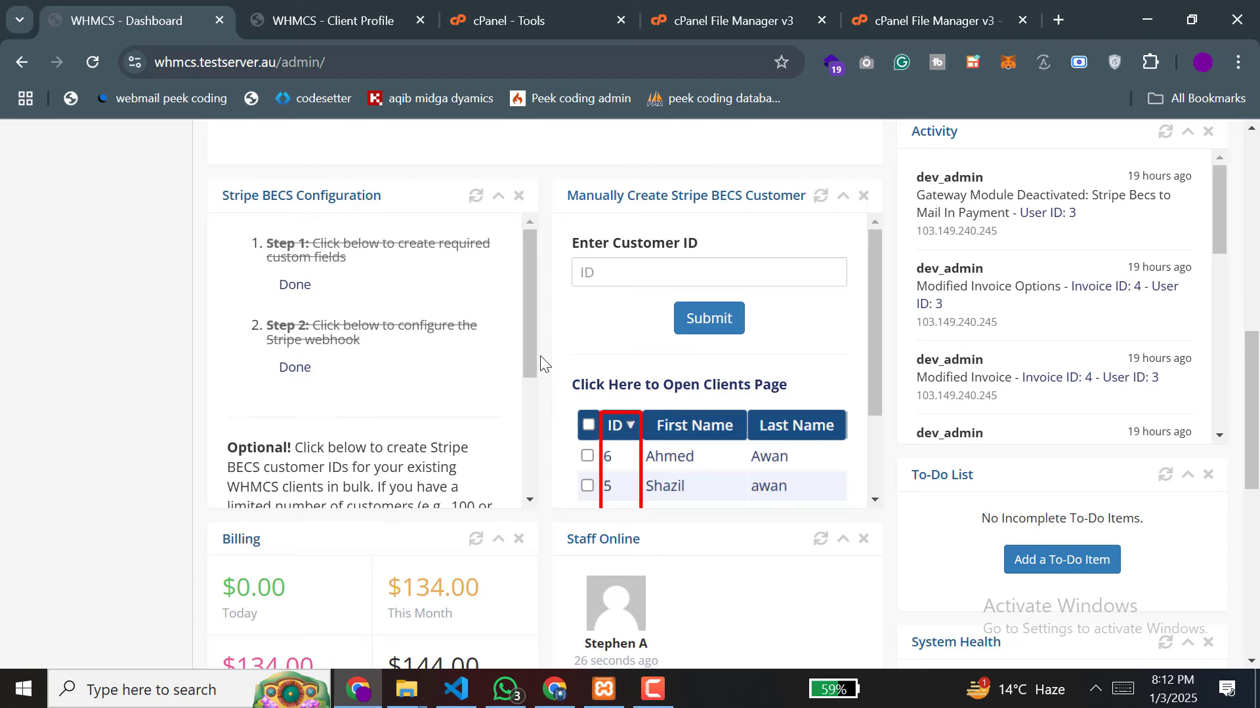
pyautogui.scroll(10, 576, 332)
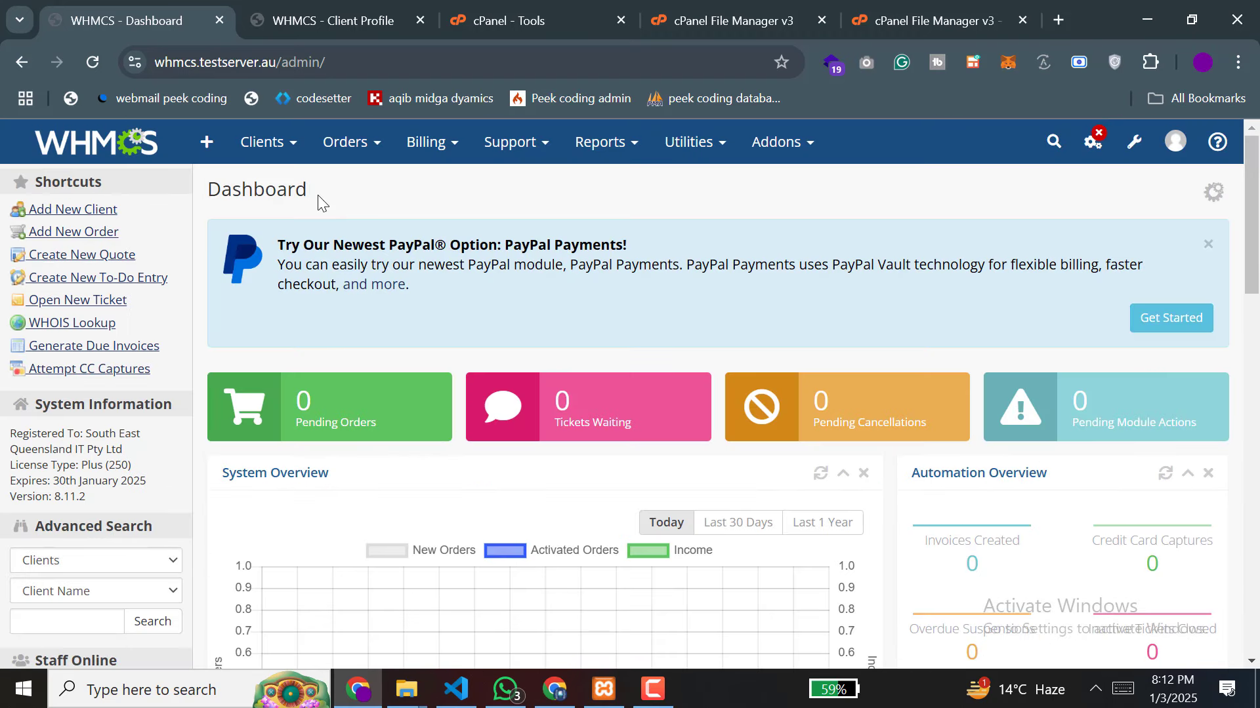
# Step: Open the top client's profile from View/Search Clients to review their two paid and one unpaid invoice
pyautogui.click(273, 179)
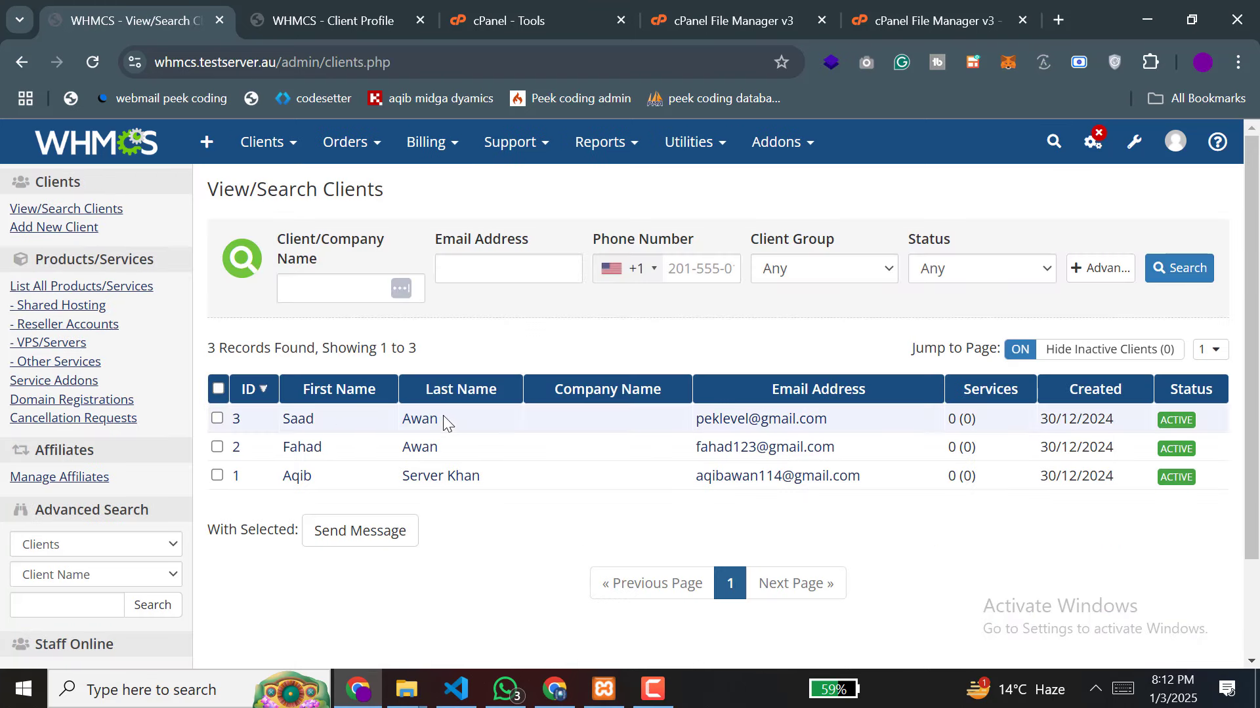
pyautogui.click(298, 421)
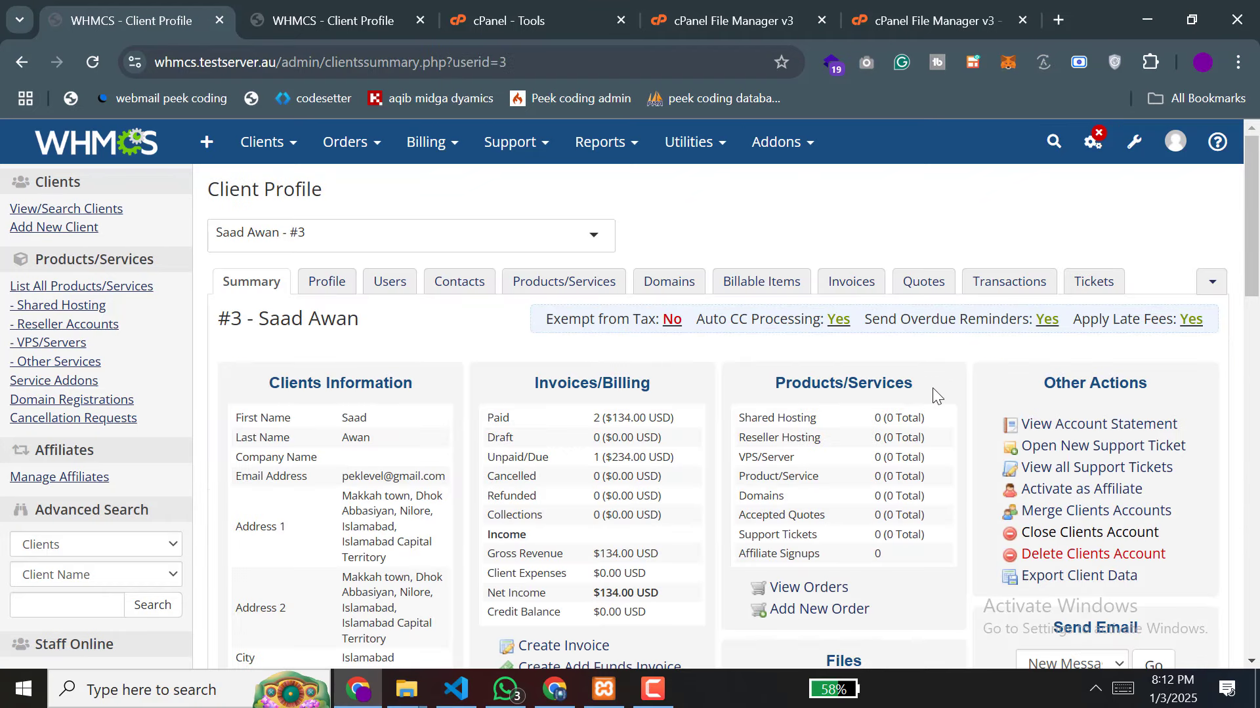
pyautogui.scroll(-4, 931, 388)
pyautogui.scroll(4, 931, 388)
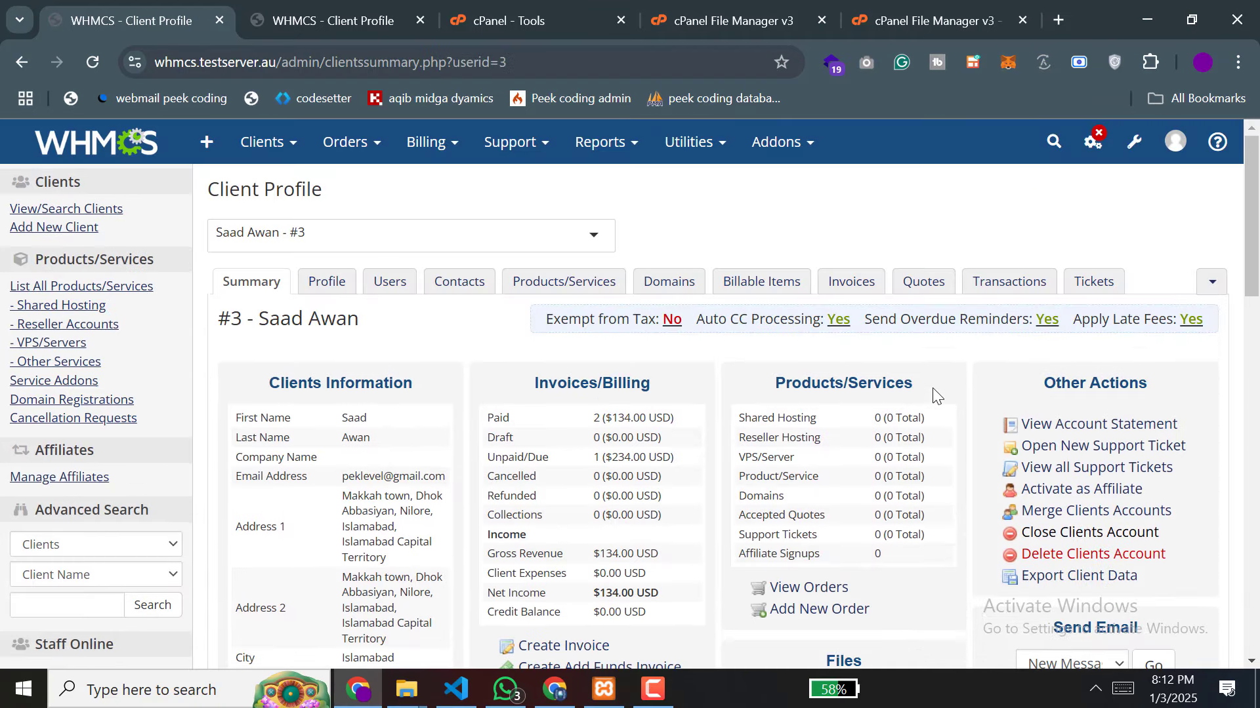
# Step: Go to the client's Invoices tab and start a new invoice for them
pyautogui.click(842, 289)
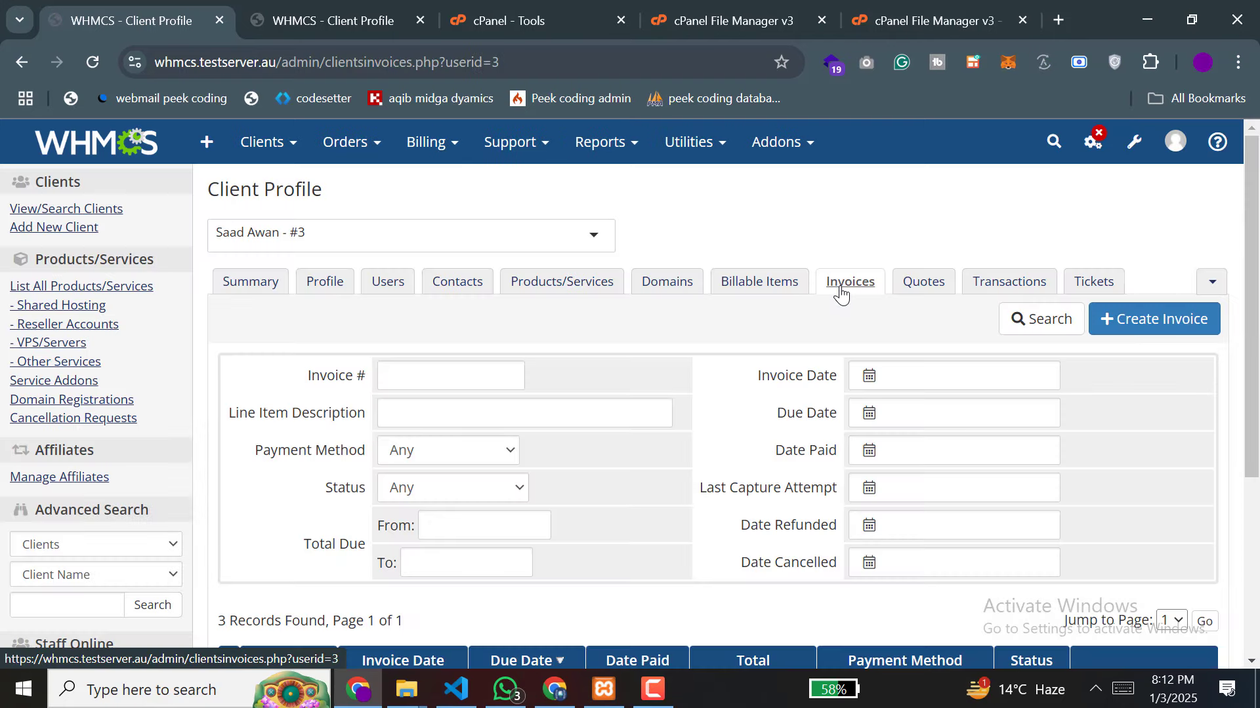
pyautogui.scroll(-4, 829, 428)
pyautogui.scroll(4, 829, 428)
pyautogui.scroll(-4, 829, 428)
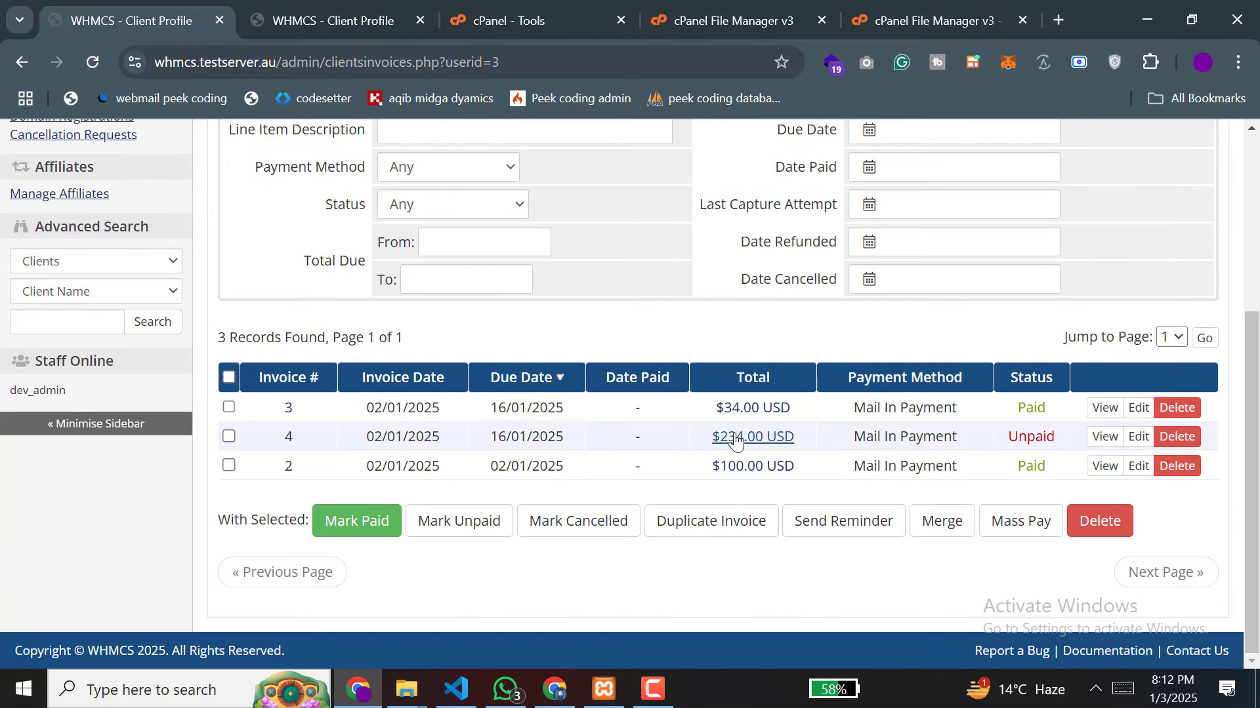
pyautogui.scroll(4, 1089, 367)
pyautogui.click(1158, 318)
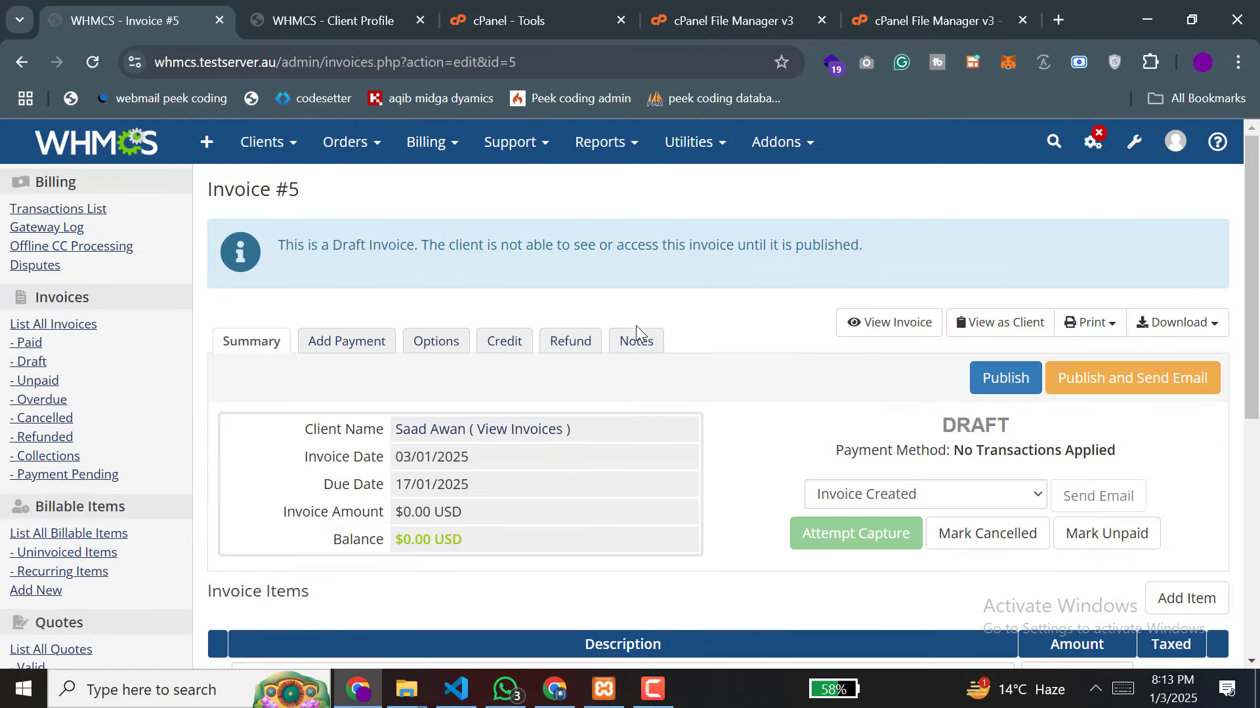
# Step: Add a 'tesr' line item of 600, save it, and publish the invoice
pyautogui.scroll(-6, 636, 328)
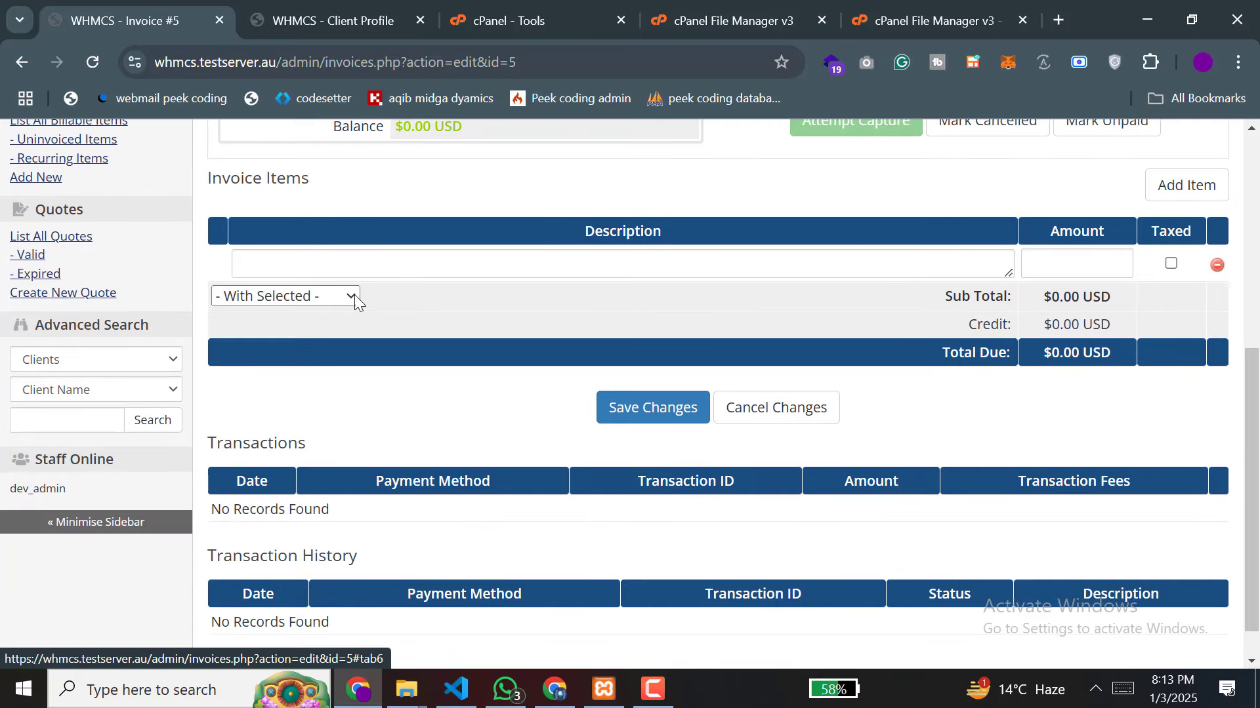
pyautogui.click(351, 260)
pyautogui.write('tesr')
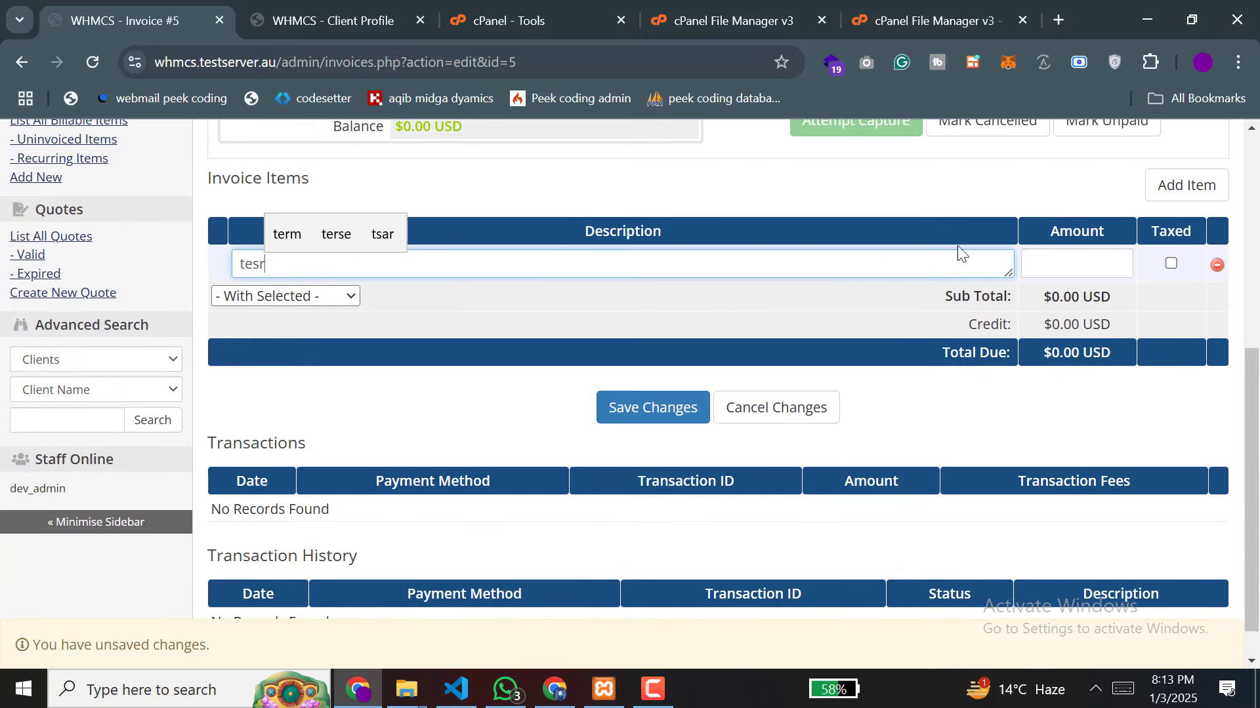
pyautogui.click(1052, 262)
pyautogui.write('60')
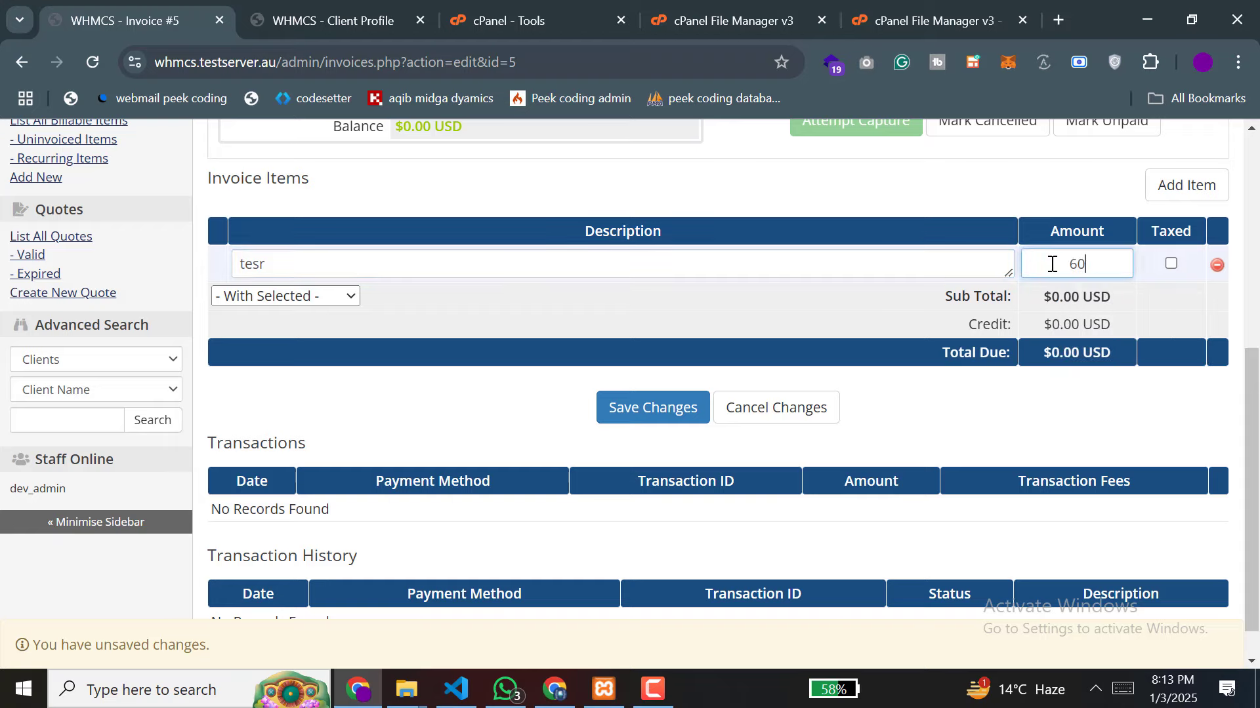
pyautogui.write('0')
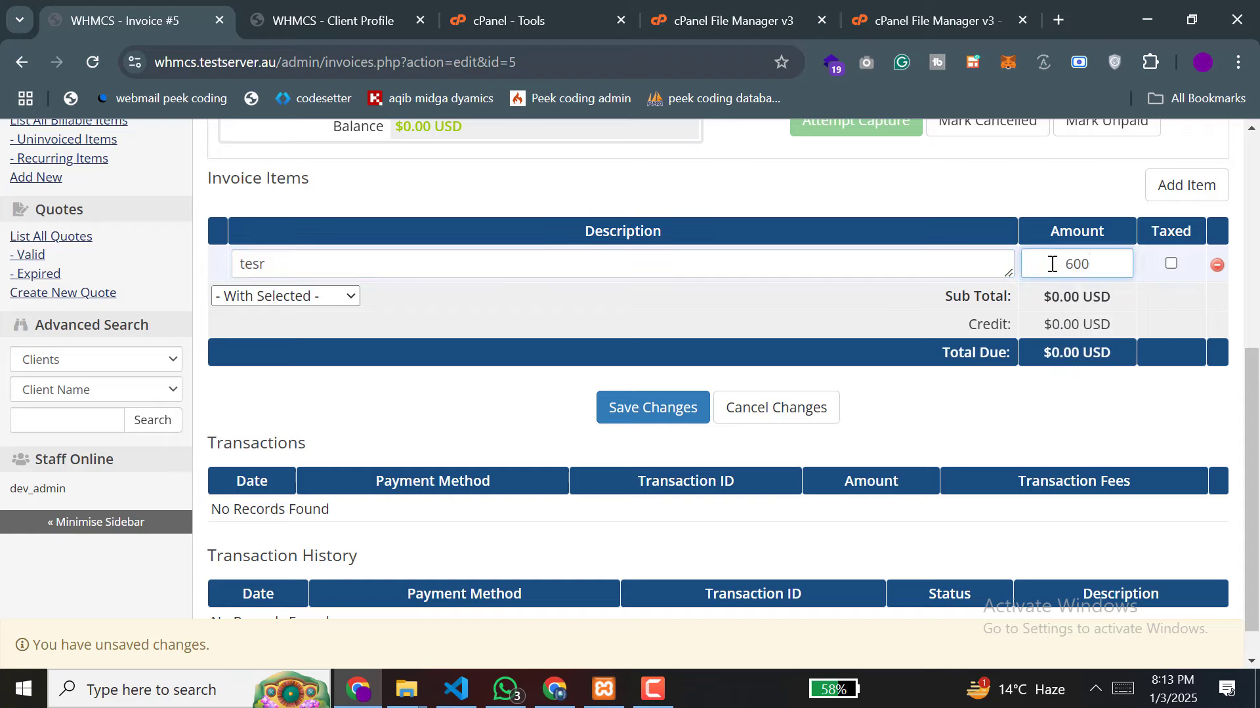
pyautogui.click(652, 413)
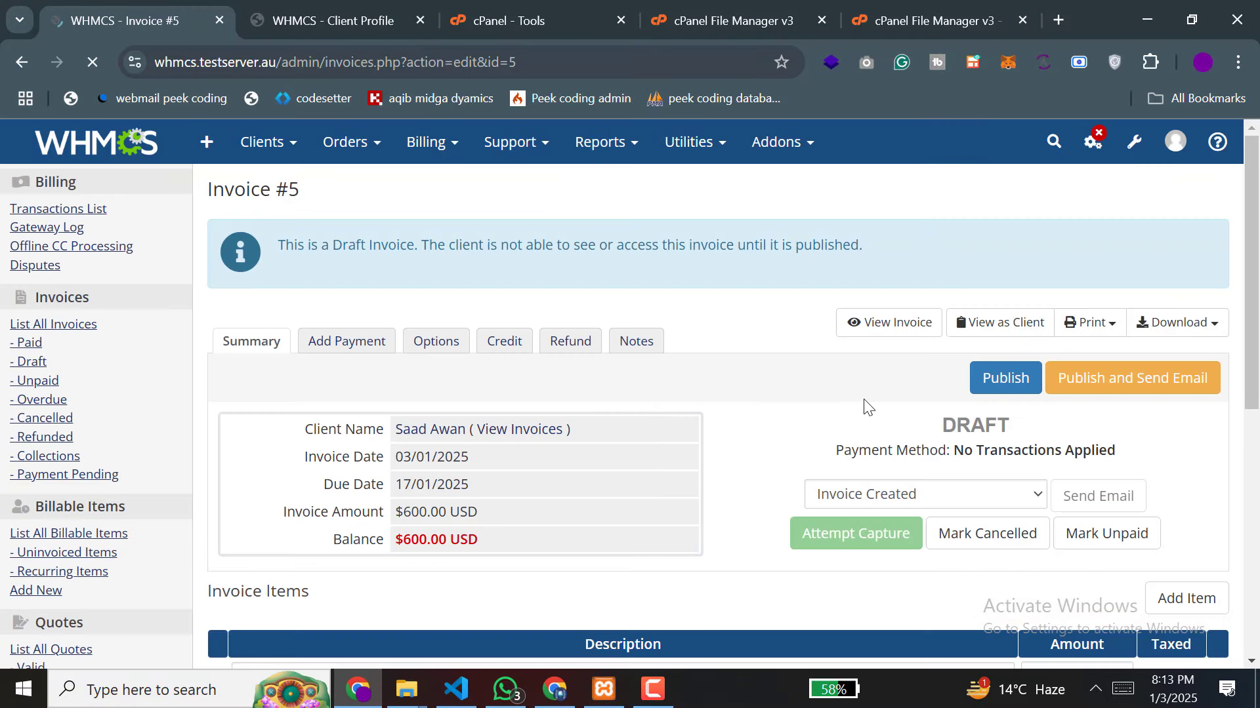
pyautogui.click(997, 387)
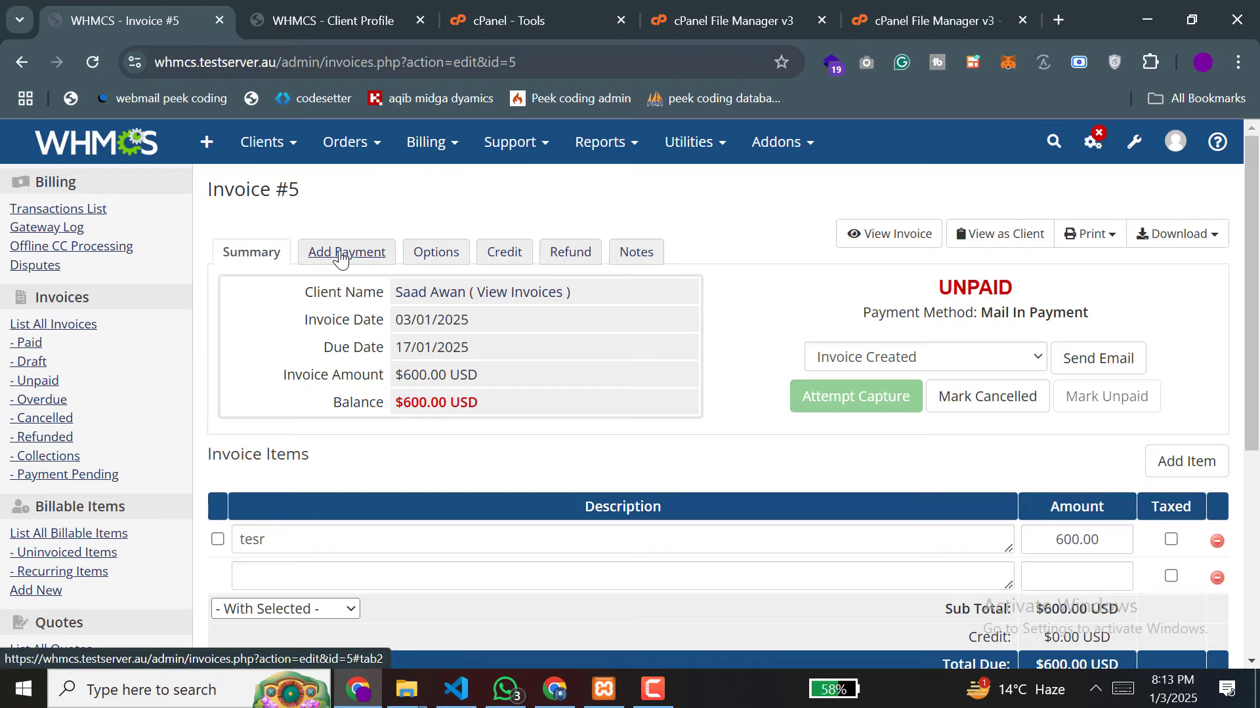
# Step: Open the clients list in a new tab and go to the client's profile summary
pyautogui.moveTo(269, 148)
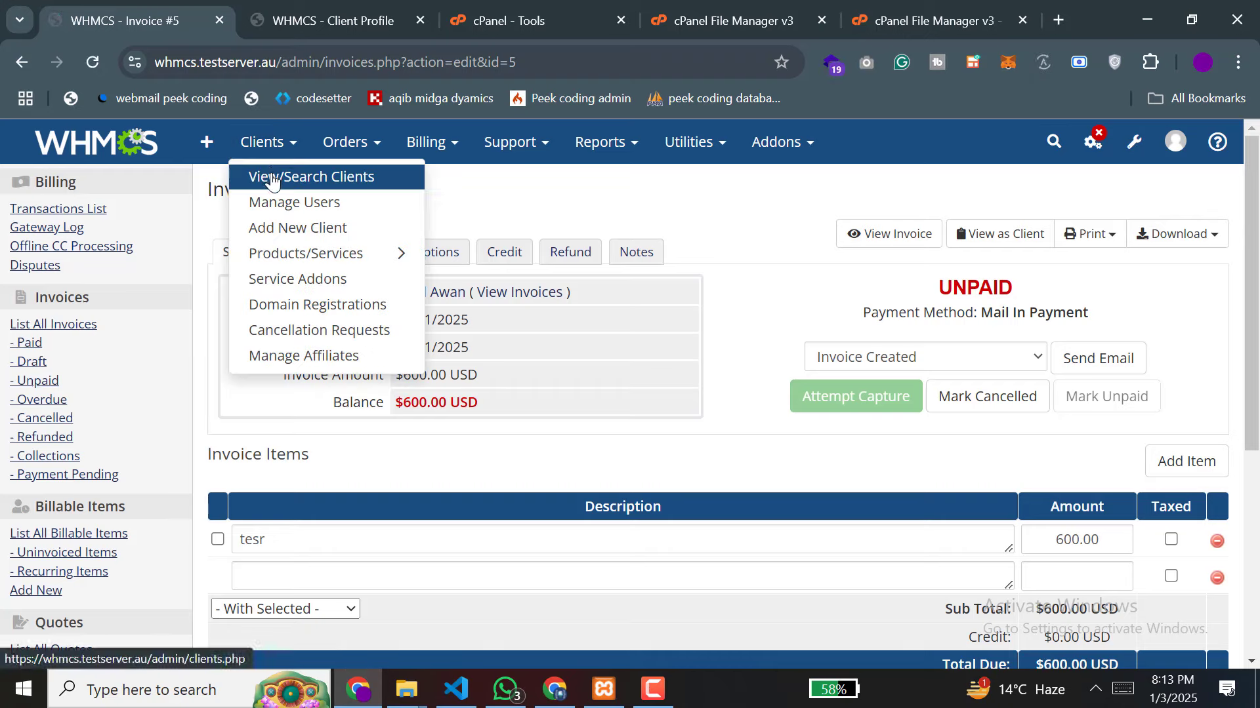
pyautogui.rightClick(268, 176)
pyautogui.click(372, 200)
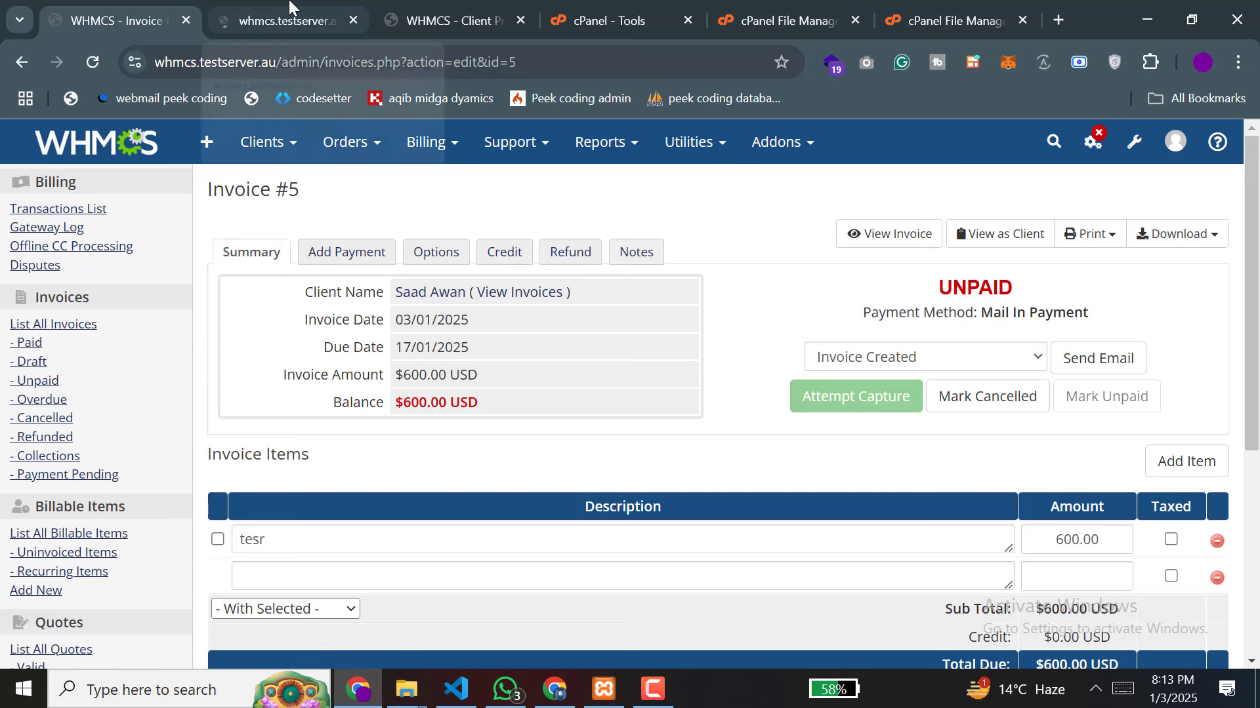
pyautogui.click(289, 20)
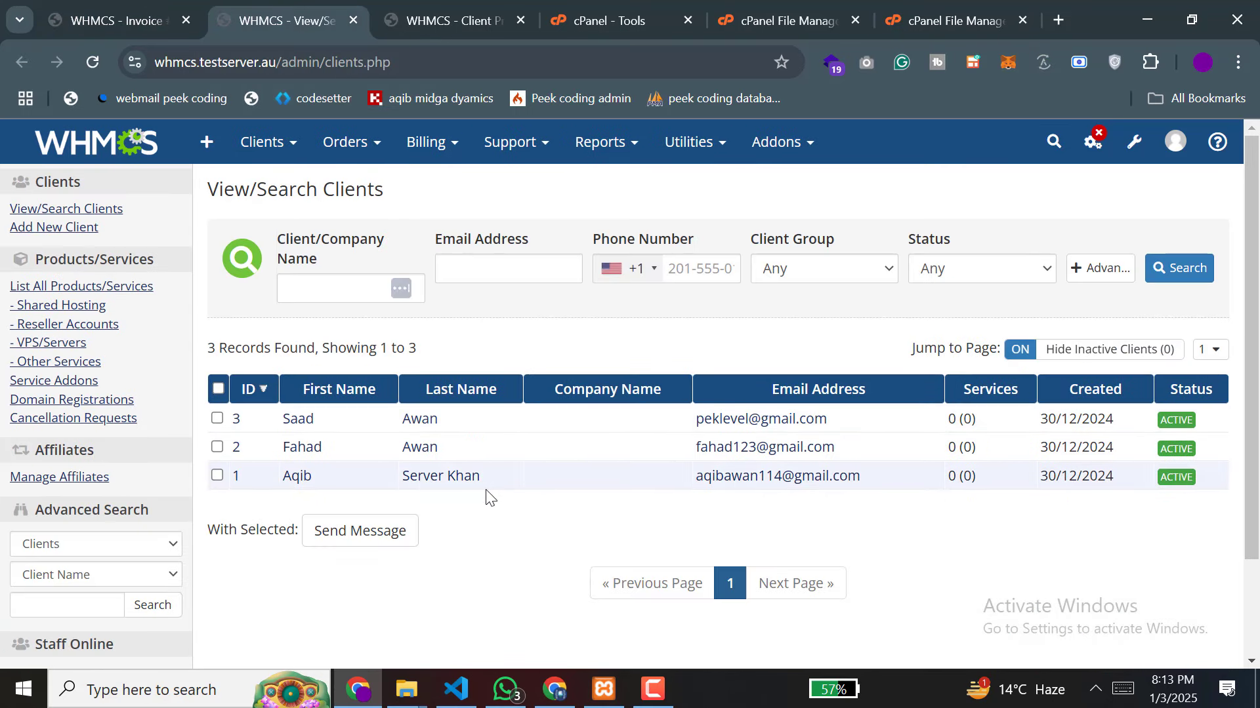
pyautogui.click(295, 422)
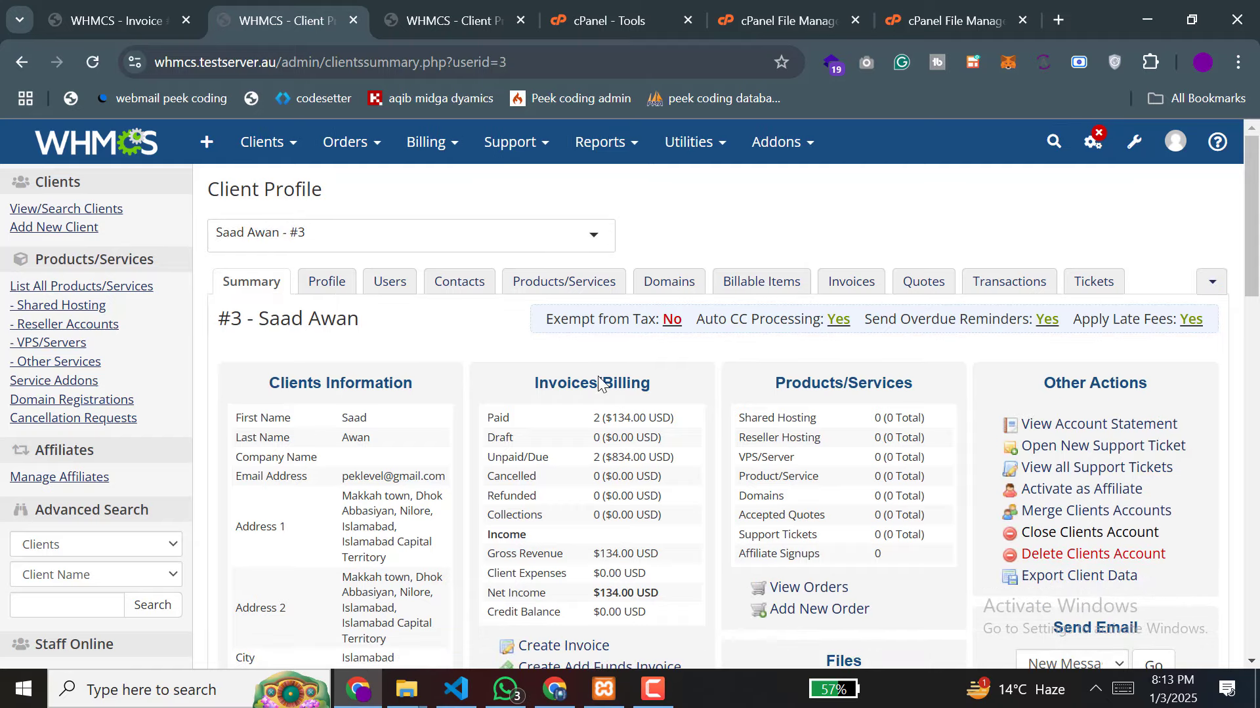
# Step: Log in as the client owner and move the client area into its own maximized window
pyautogui.scroll(-3, 608, 383)
pyautogui.scroll(3, 607, 384)
pyautogui.scroll(-6, 608, 383)
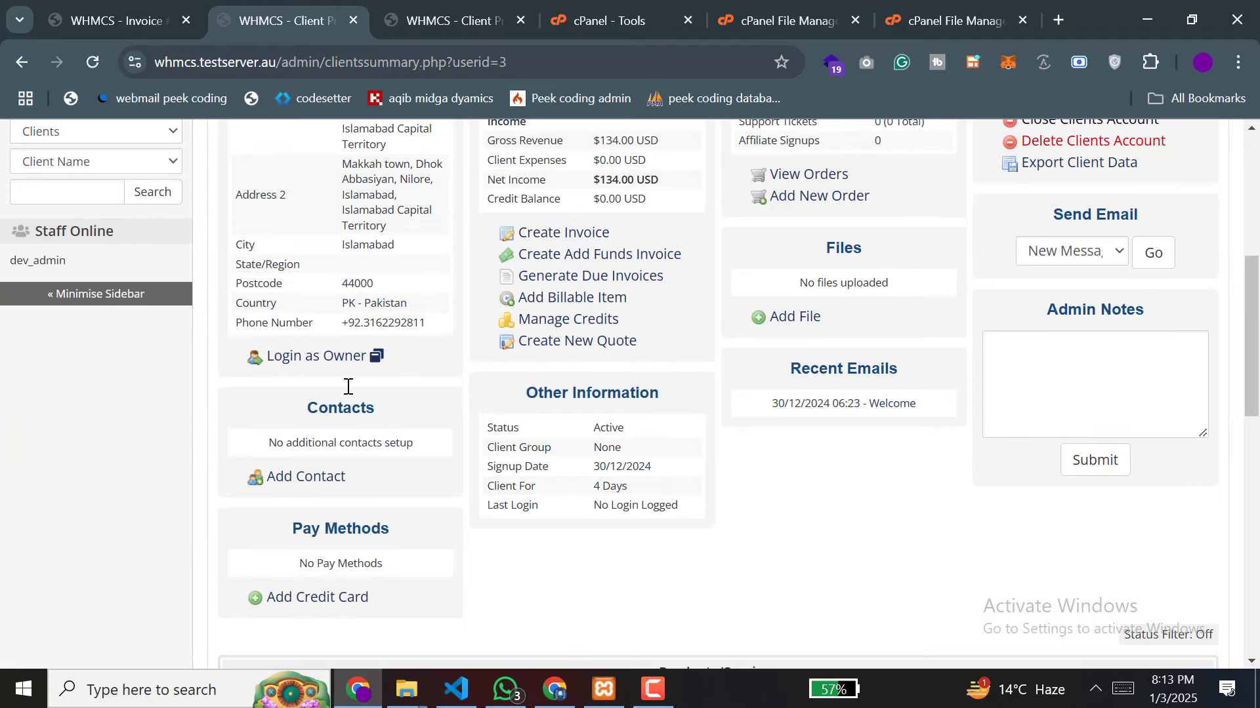
pyautogui.click(383, 360)
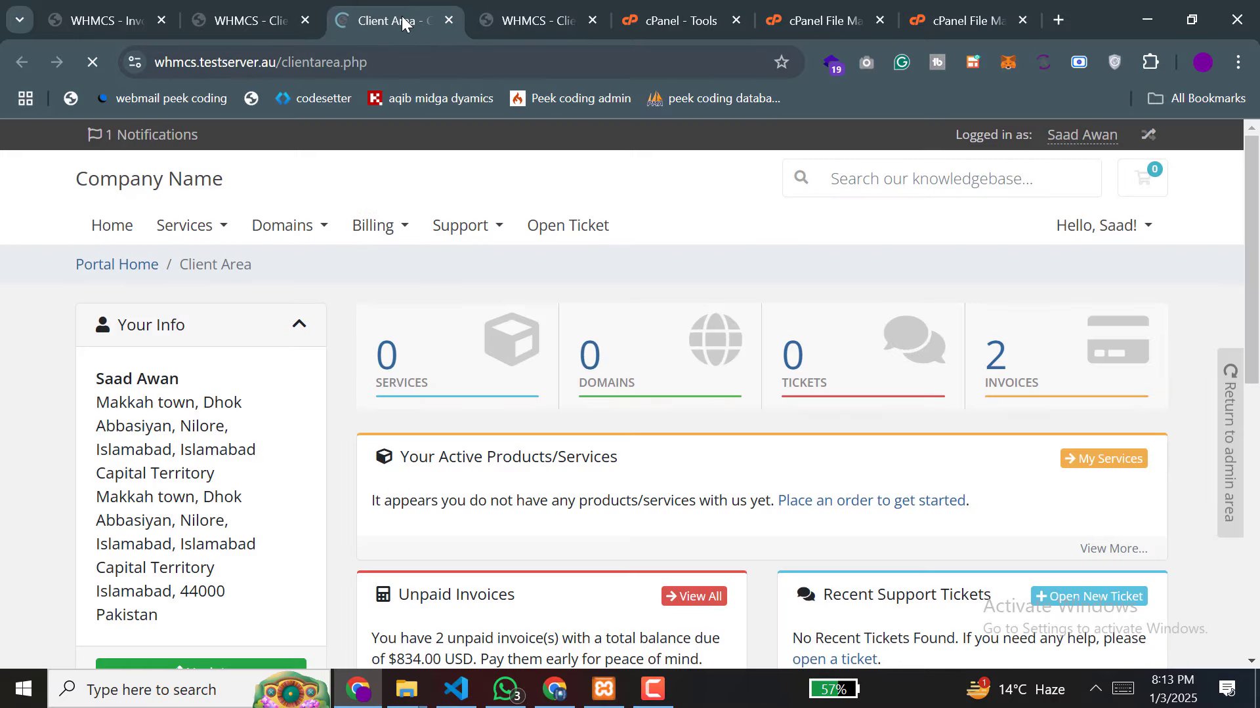
pyautogui.moveTo(402, 15); pyautogui.dragTo(85, 93)
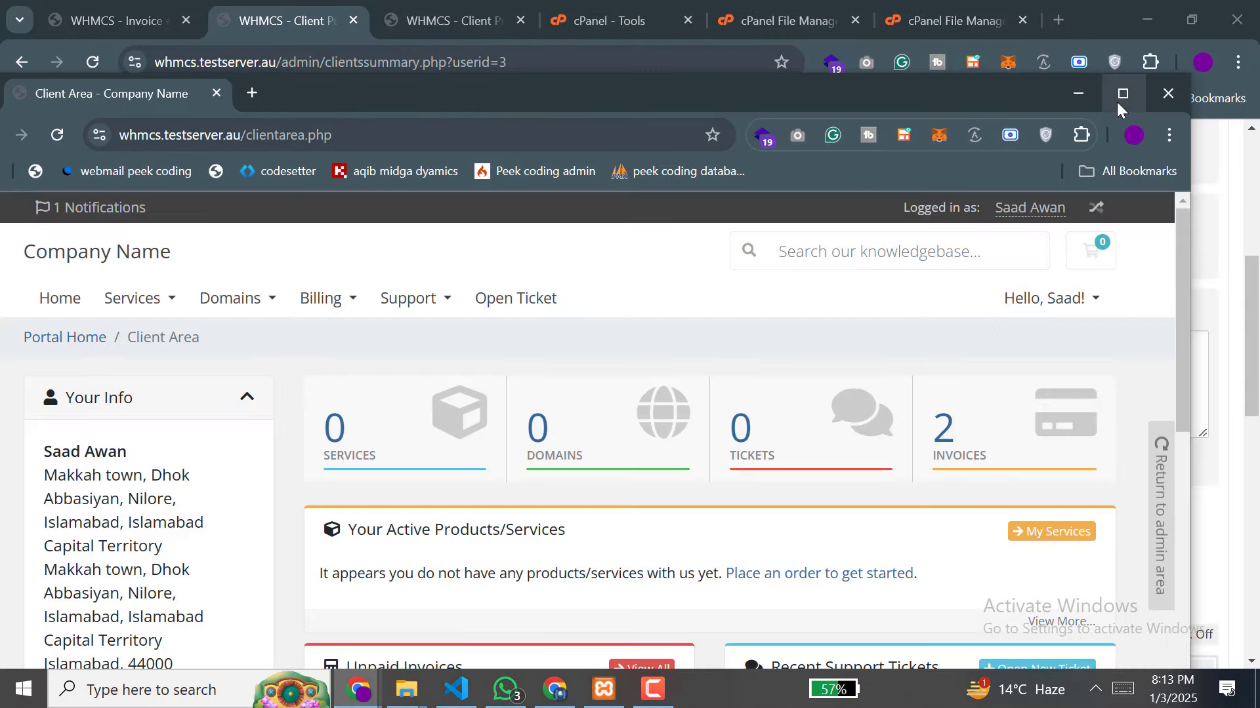
pyautogui.click(1122, 93)
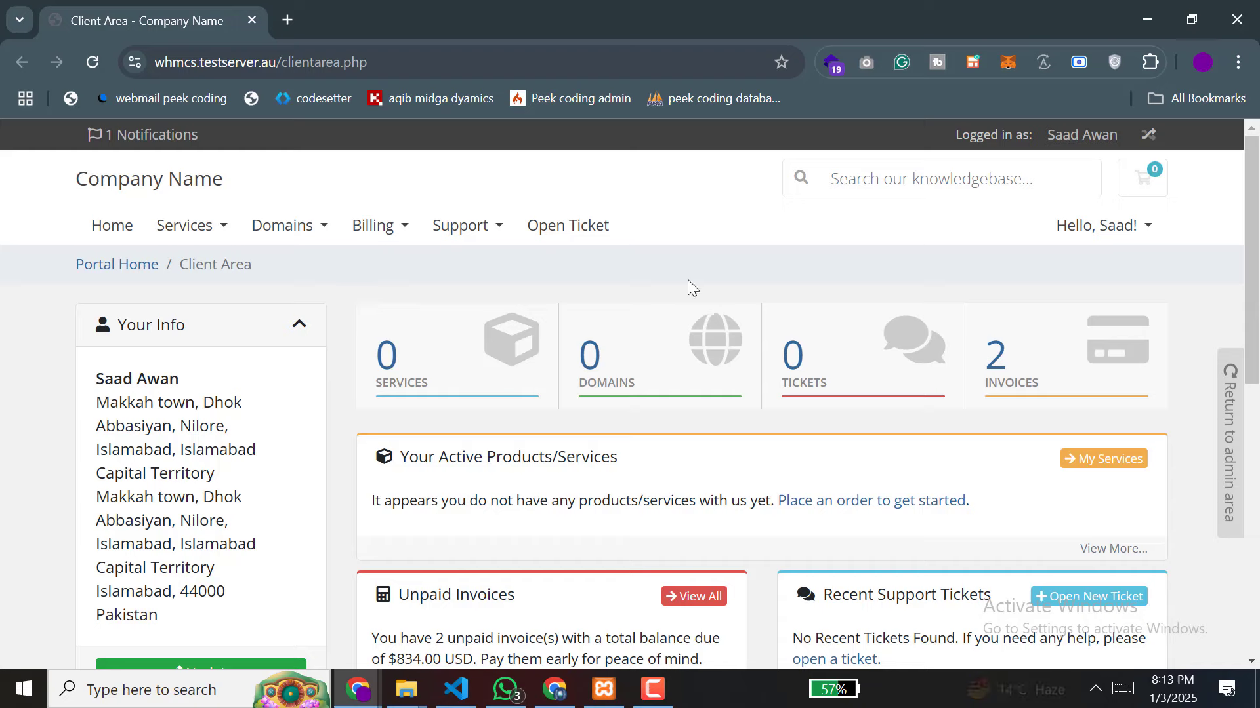
# Step: Open invoice #4 from the client's invoices and select Stripe Becs as its payment method
pyautogui.click(996, 372)
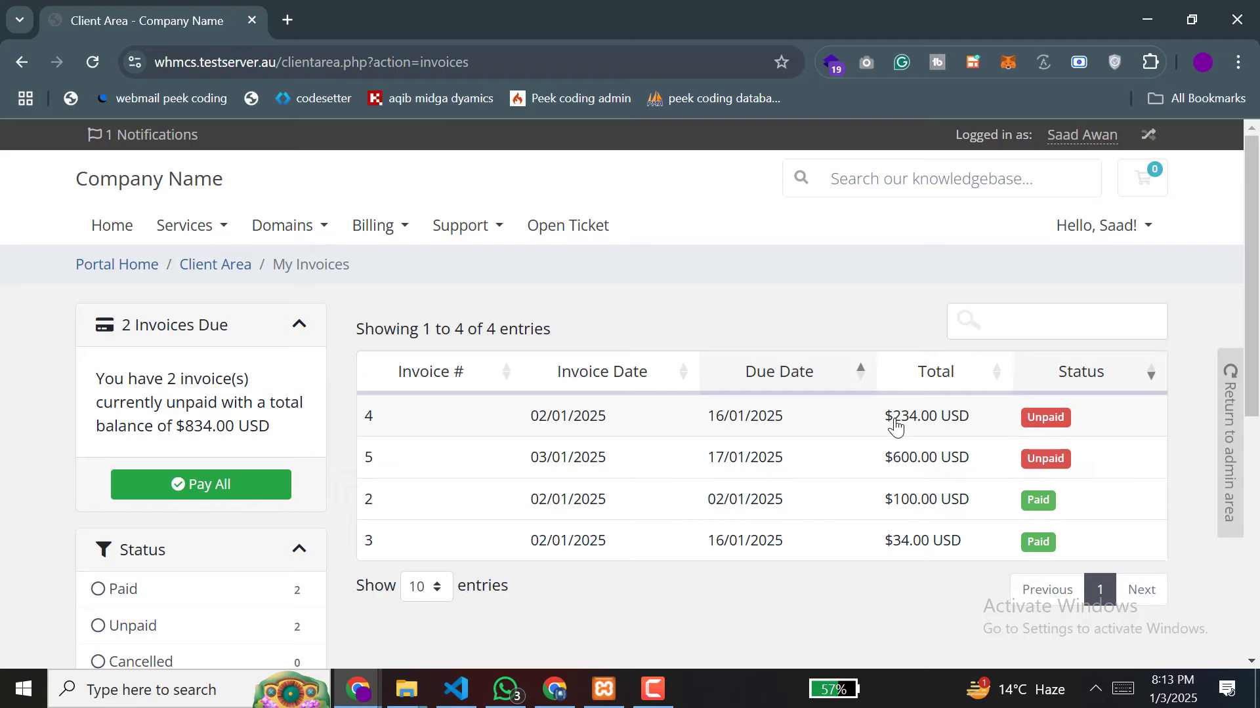
pyautogui.click(897, 427)
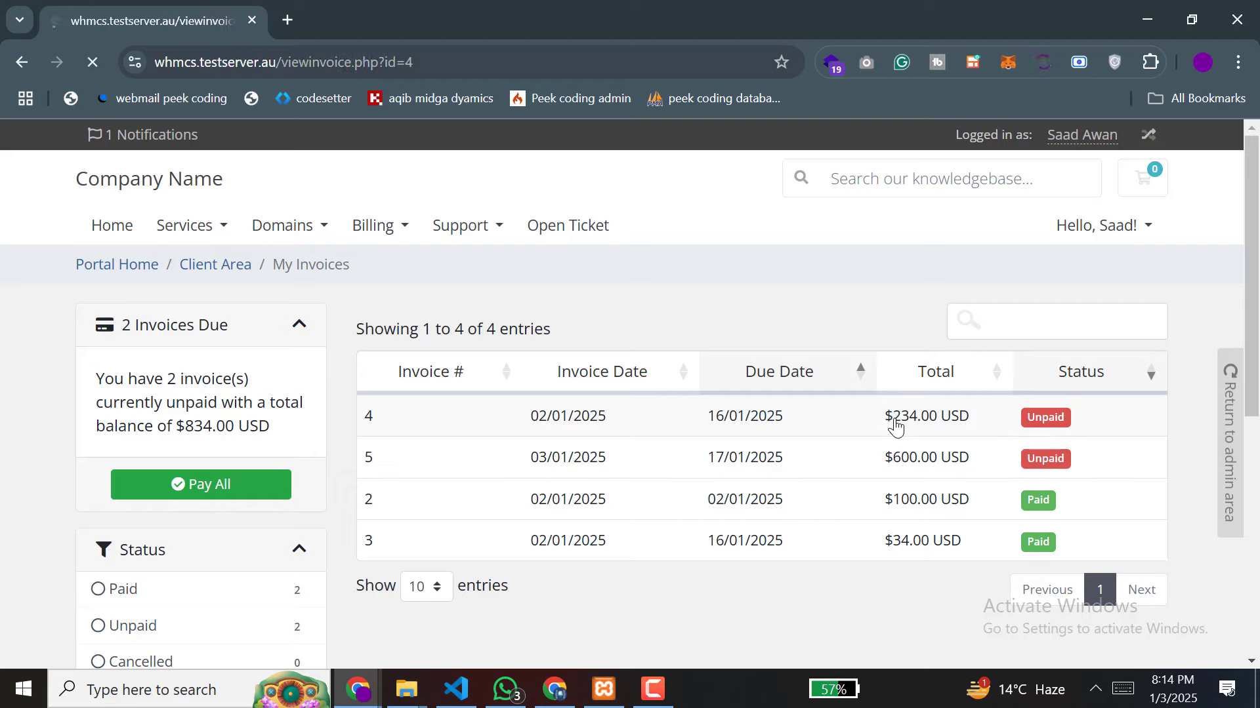
pyautogui.scroll(-4, 896, 427)
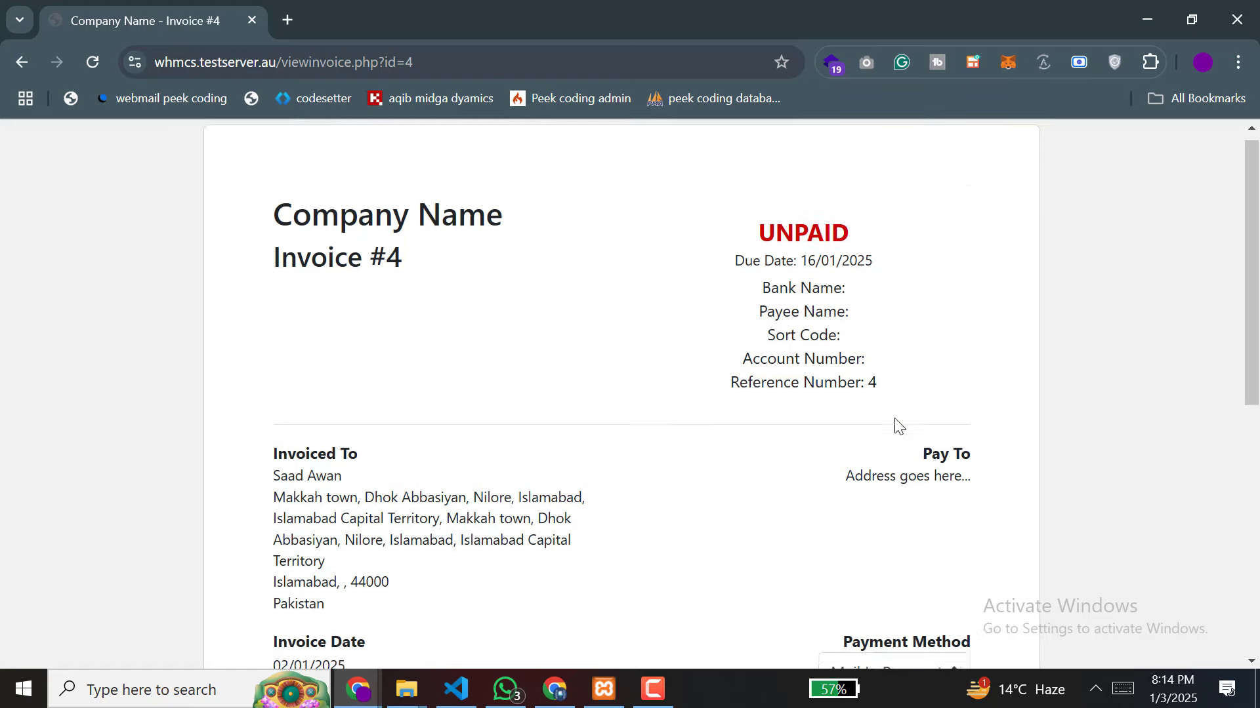
pyautogui.click(891, 433)
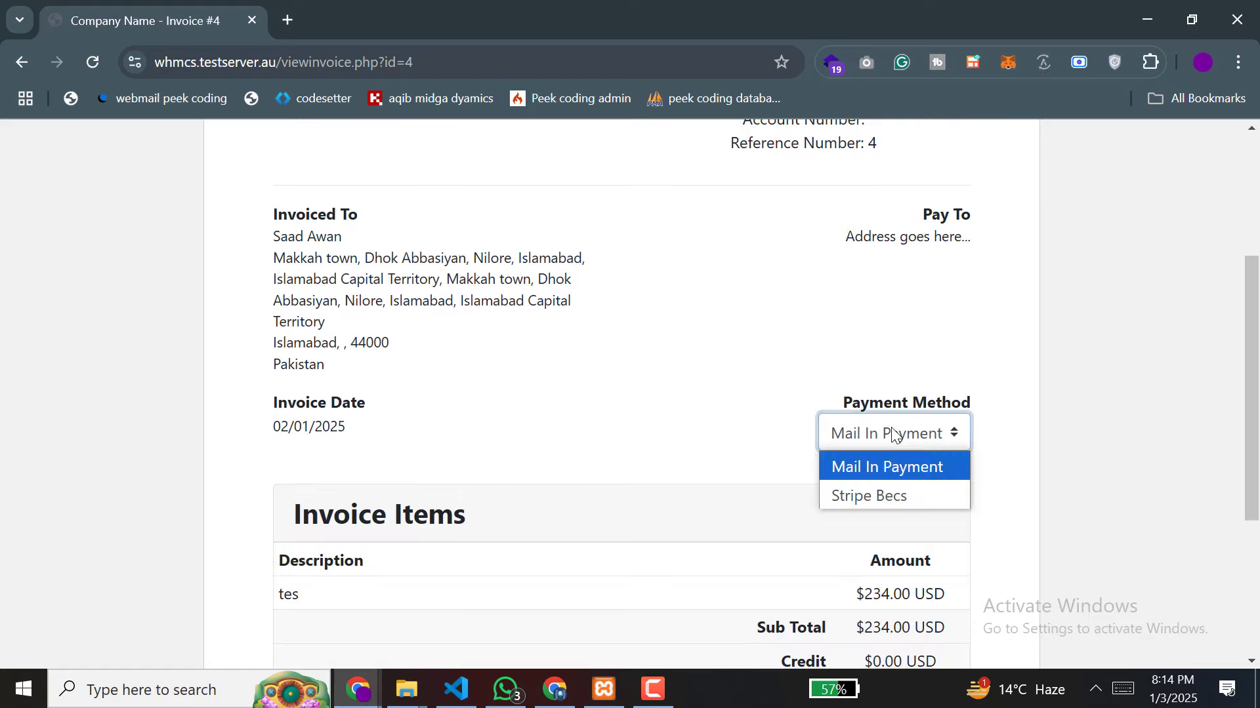
pyautogui.click(875, 497)
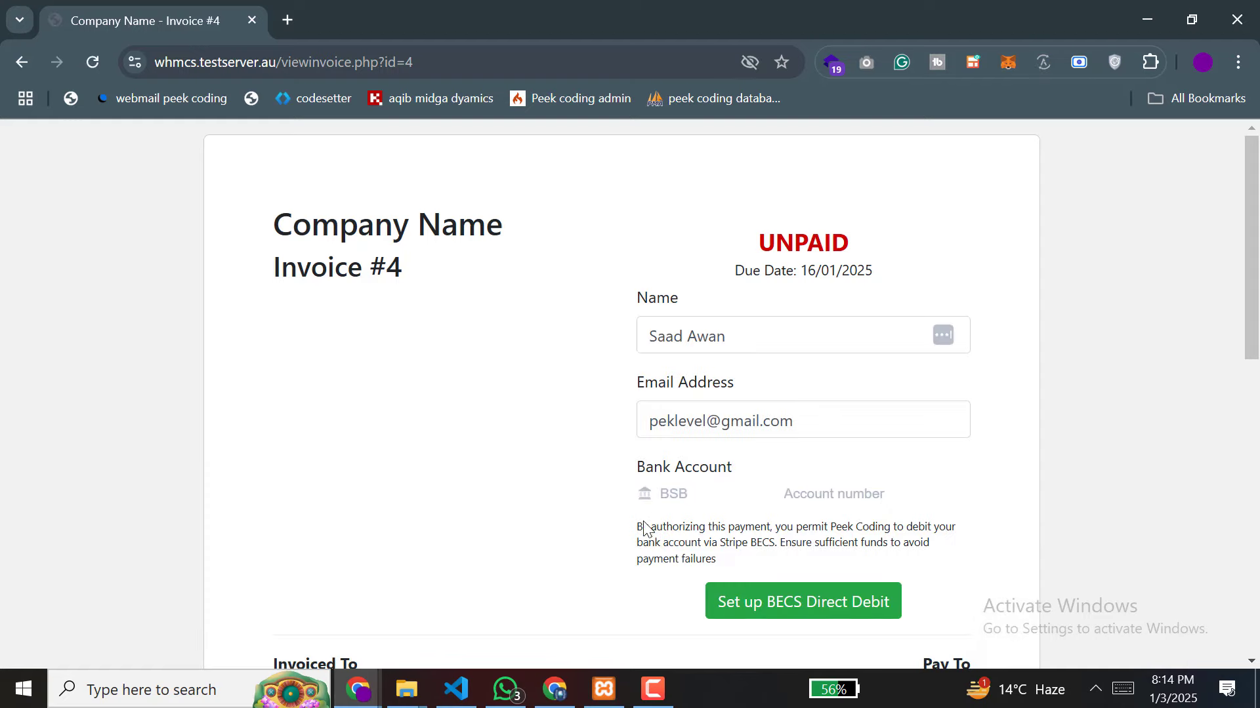
# Step: Set up BECS Direct Debit on invoice #4 using the autofilled test BSB and account number
pyautogui.moveTo(637, 526); pyautogui.dragTo(669, 544)
pyautogui.click(685, 494)
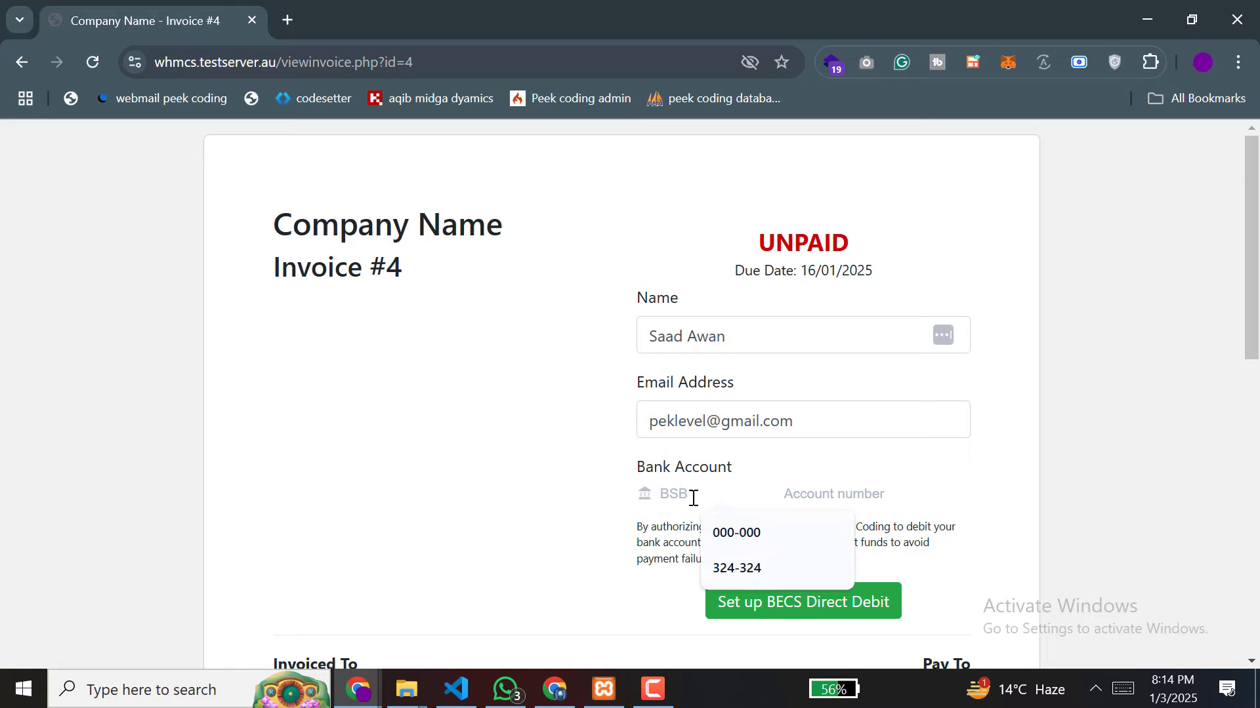
pyautogui.click(728, 533)
pyautogui.click(812, 500)
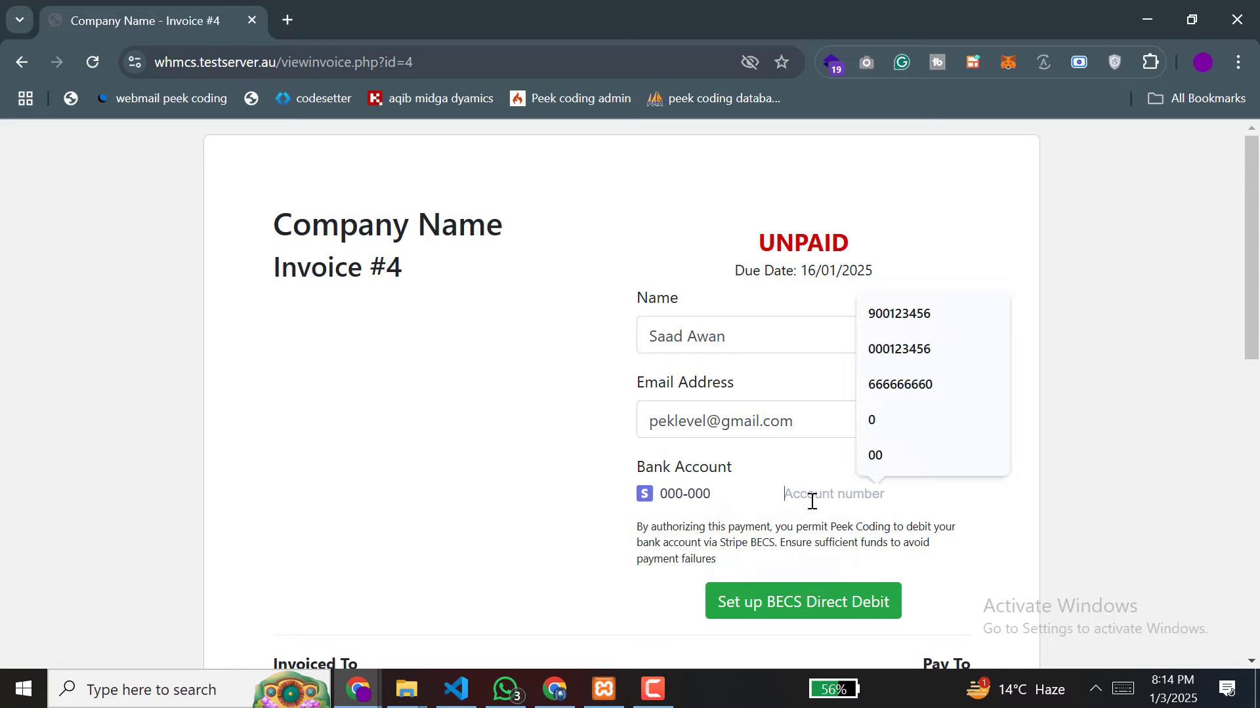
pyautogui.click(887, 357)
pyautogui.click(768, 605)
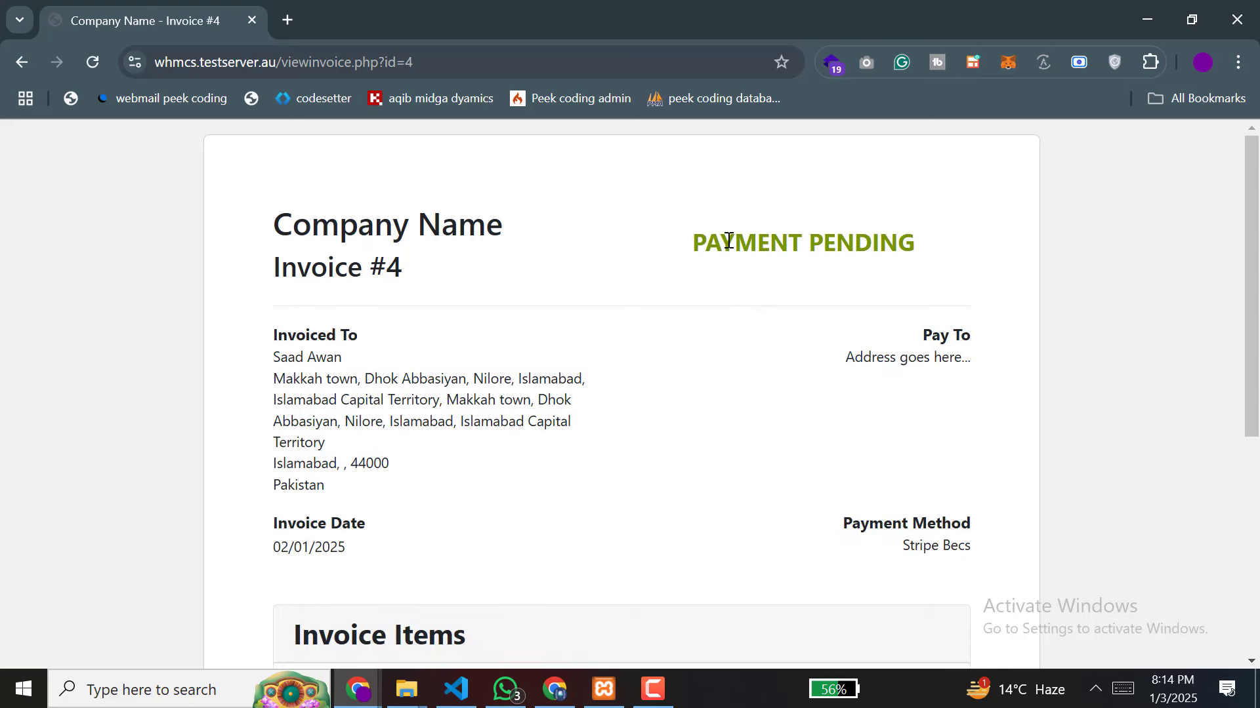
# Step: Check the Stripe stripe_becs webhook log for charge.pending and charge.succeeded, then return to invoice #4
pyautogui.click(551, 690)
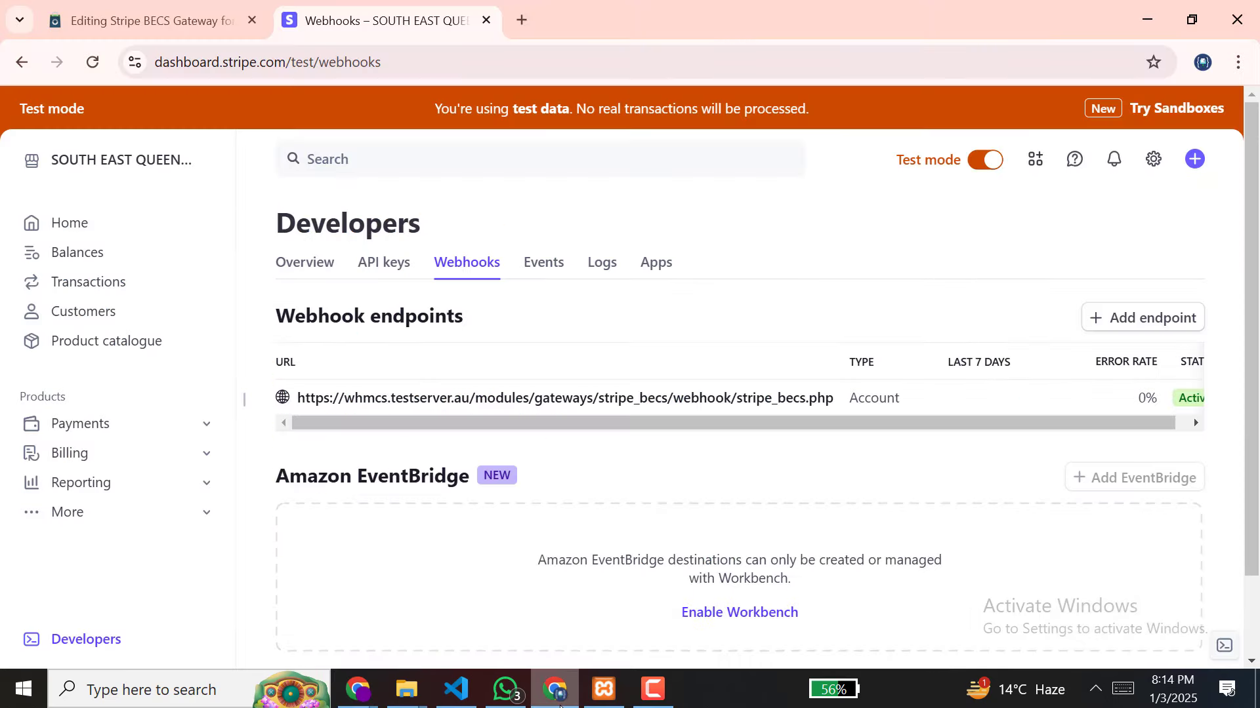
pyautogui.click(574, 73)
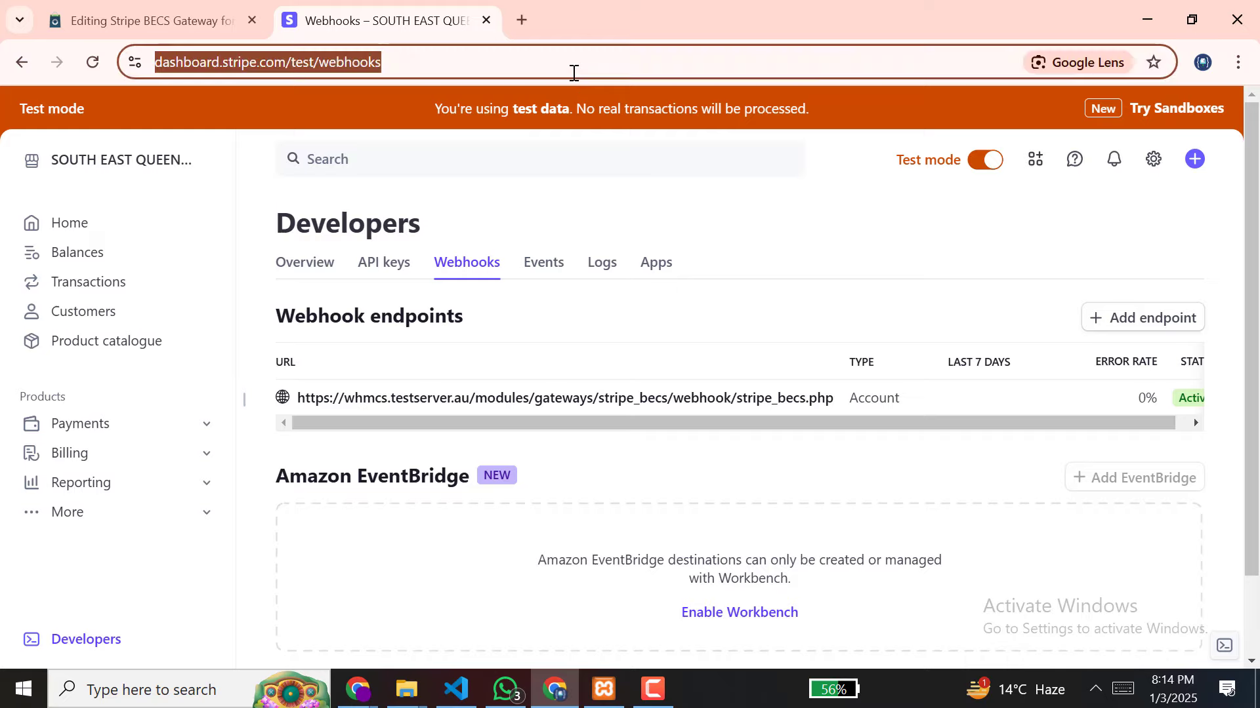
pyautogui.press('Return')
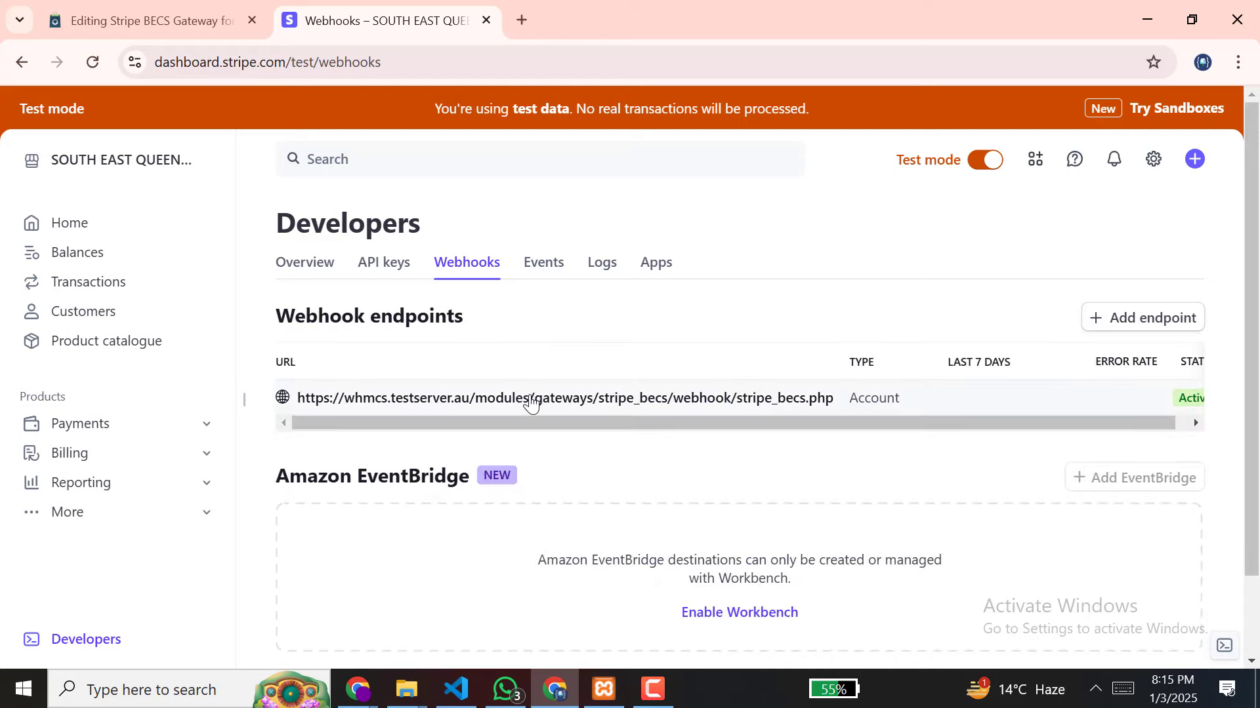
pyautogui.click(530, 398)
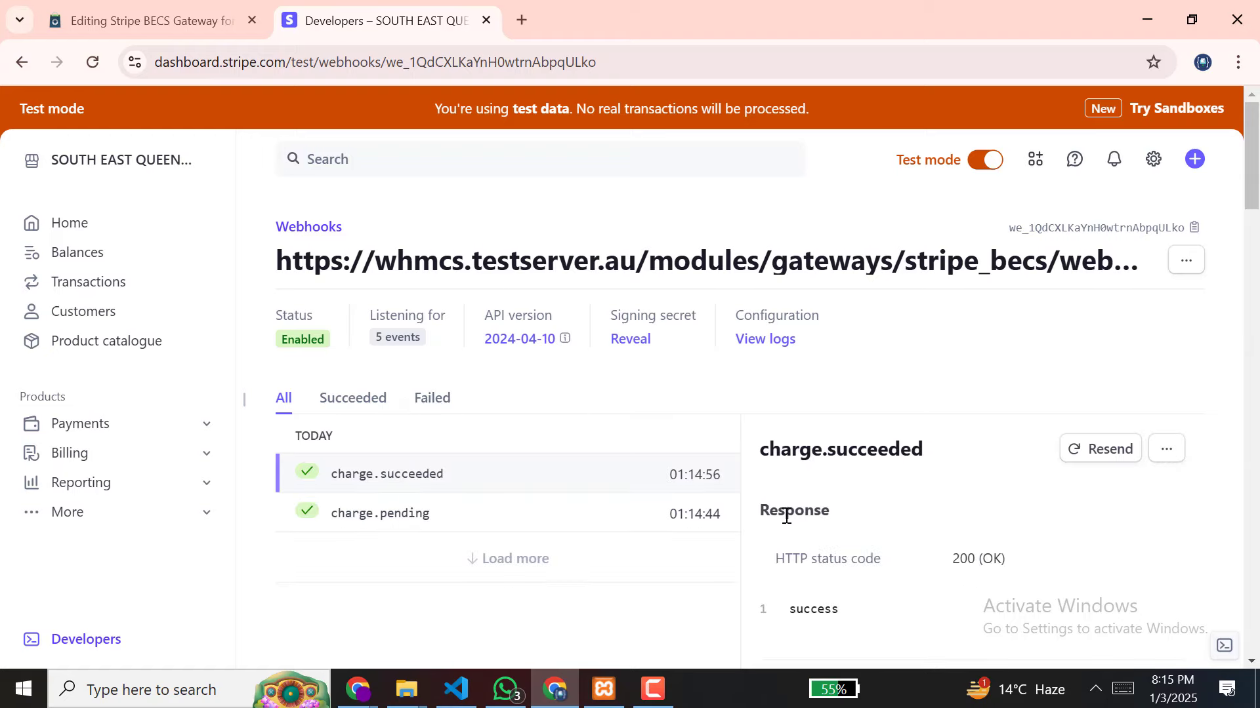
pyautogui.moveTo(357, 699)
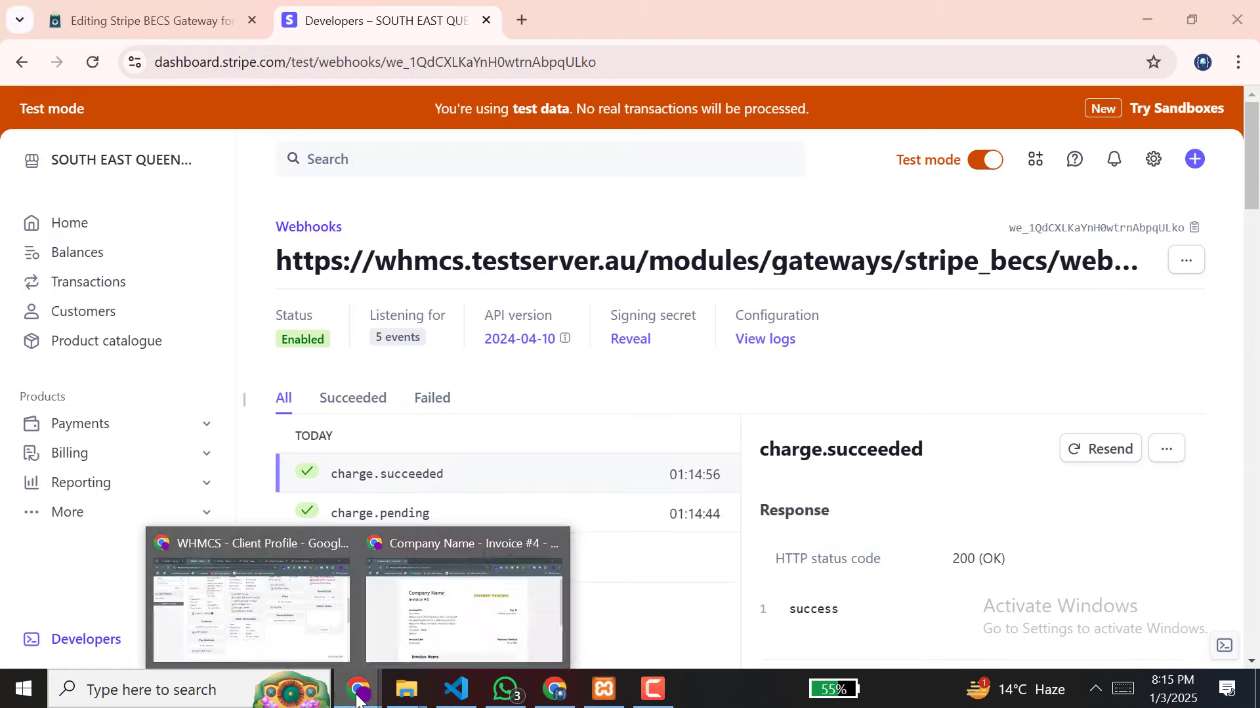
pyautogui.click(439, 612)
# Step: Reload invoice #4 and confirm it reads PAID, $234.00 USD settled via Stripe Becs
pyautogui.click(439, 65)
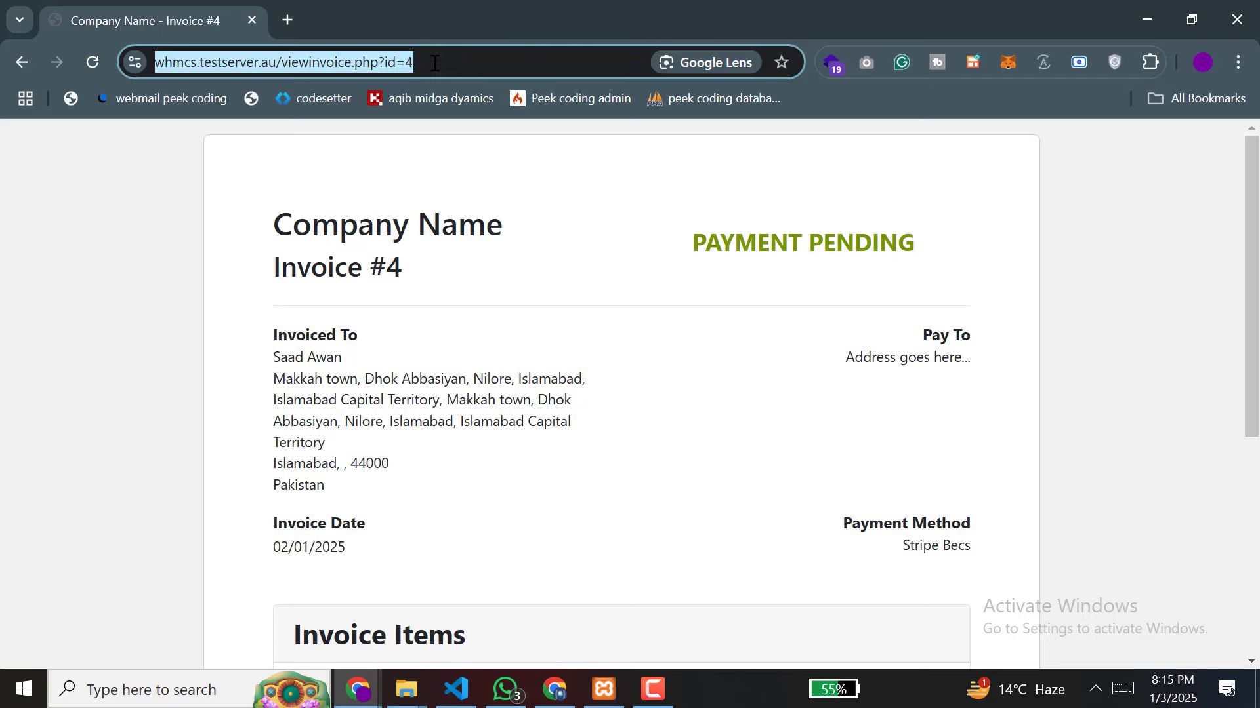
pyautogui.press('Return')
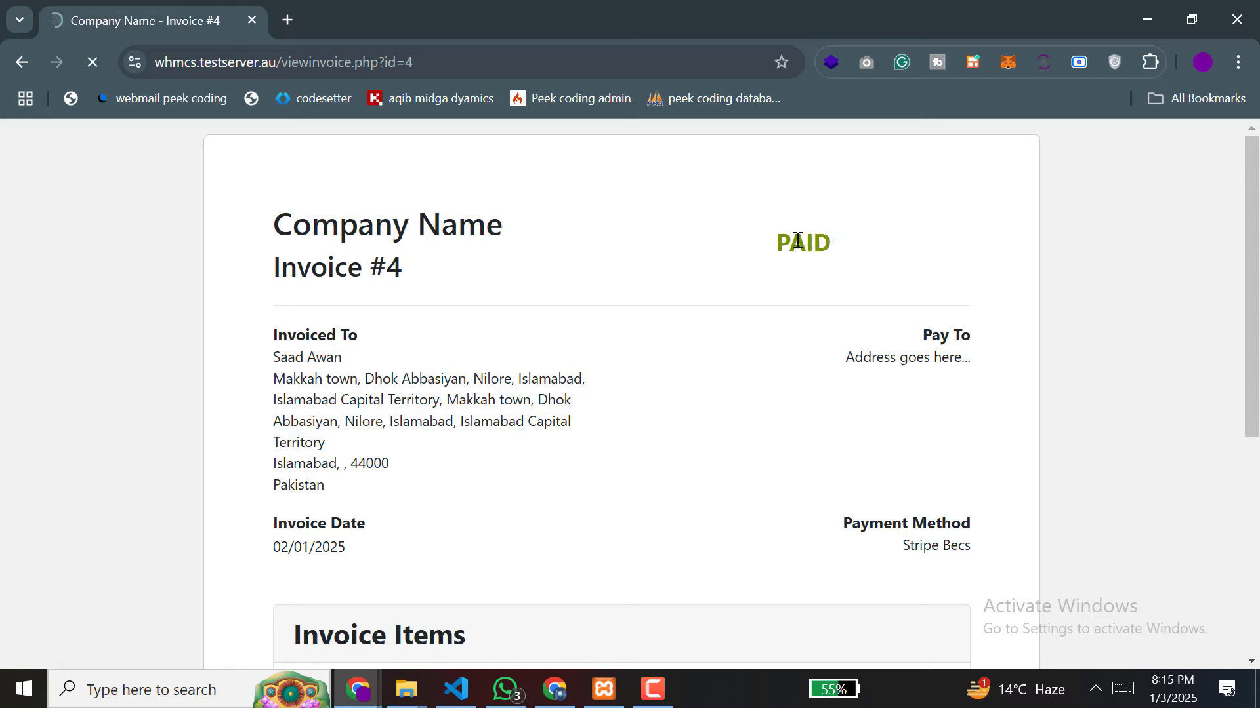
pyautogui.moveTo(779, 243); pyautogui.dragTo(829, 244)
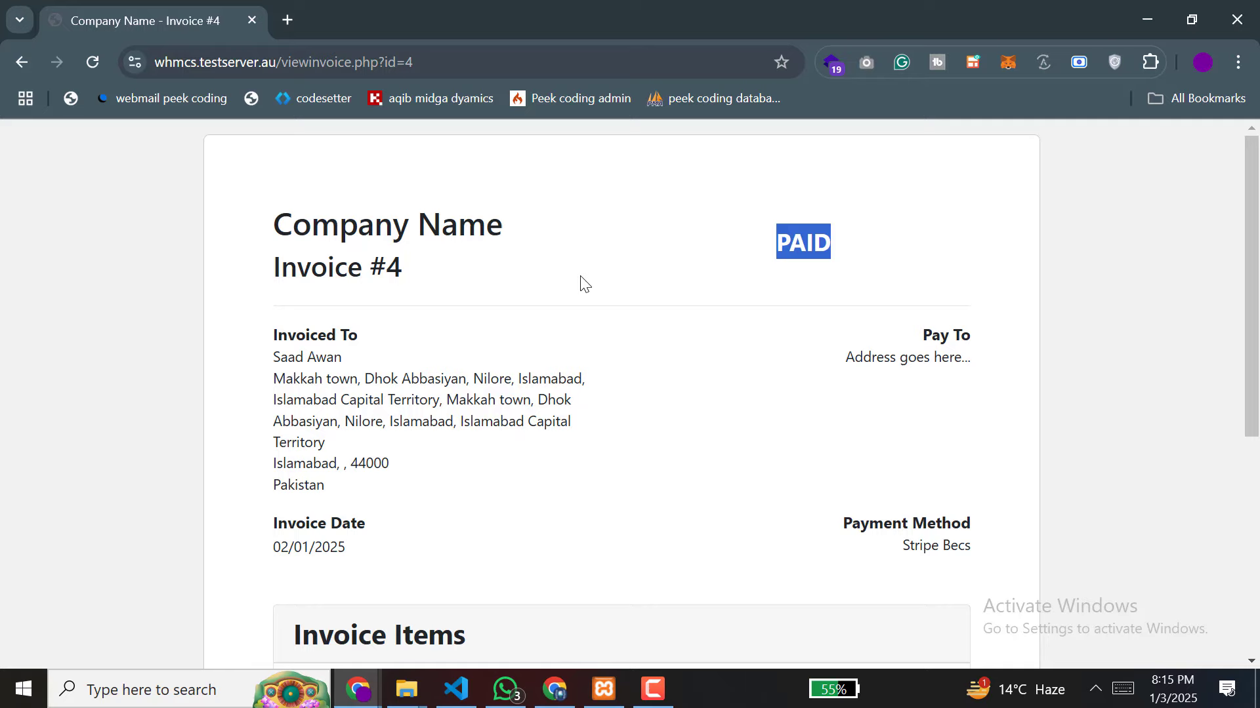
pyautogui.scroll(-3, 584, 283)
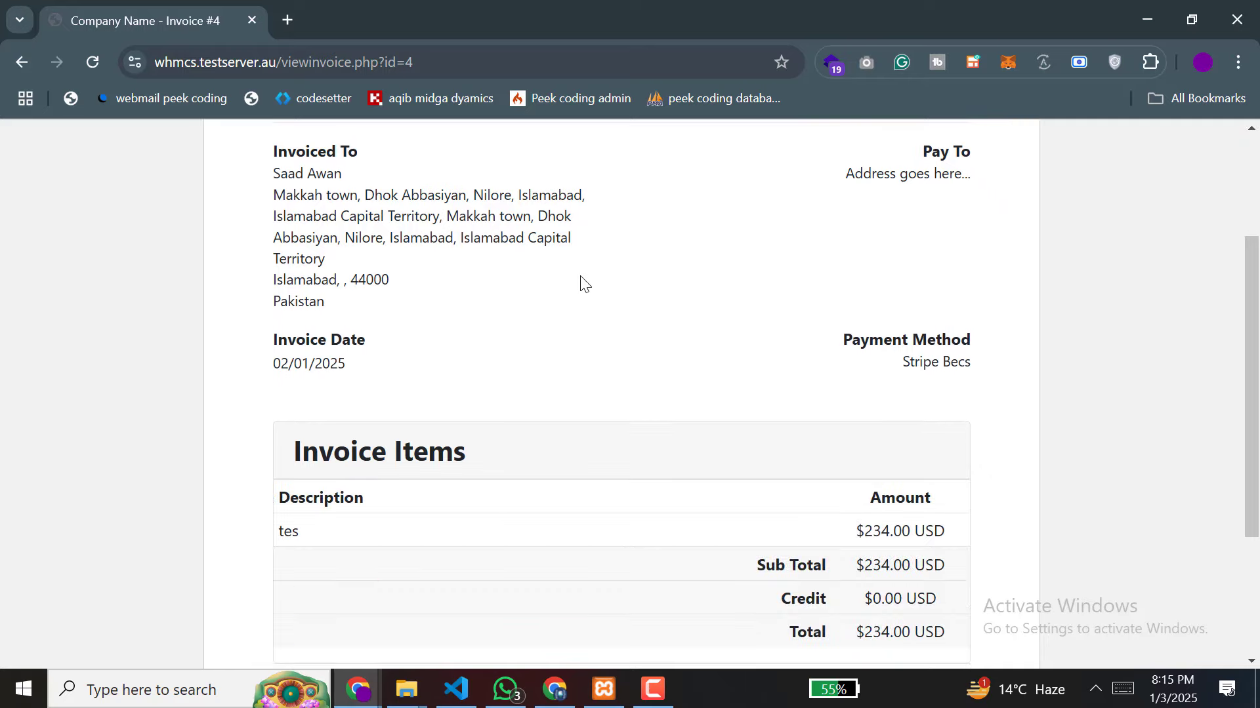